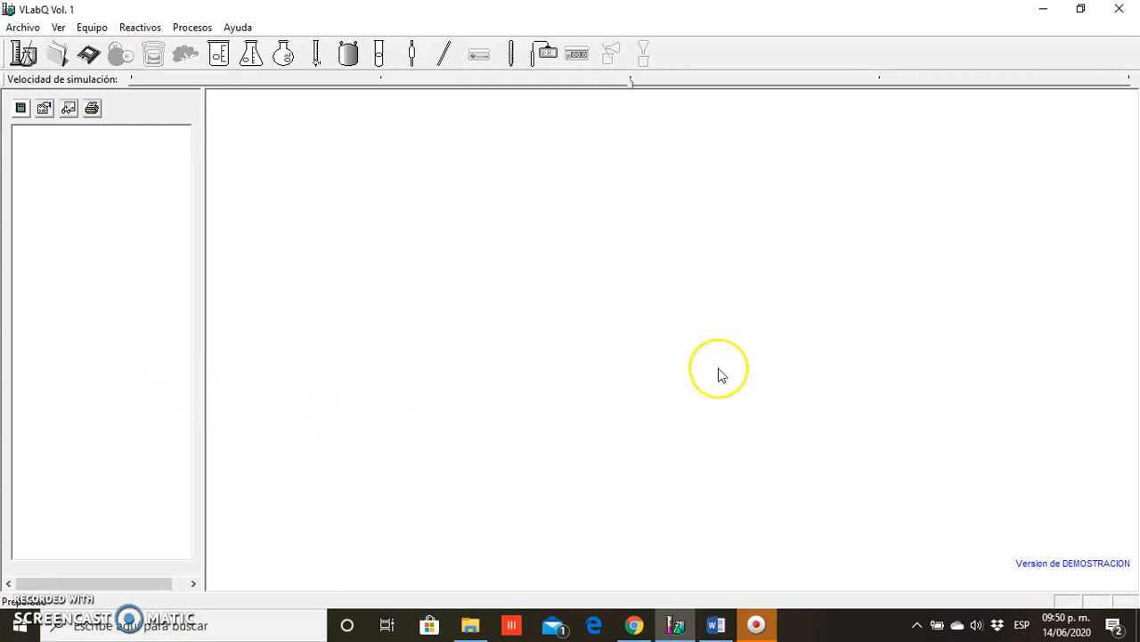
# Step: Open the Destilación simple practice from the list of available lab practices
pyautogui.click(647, 295)
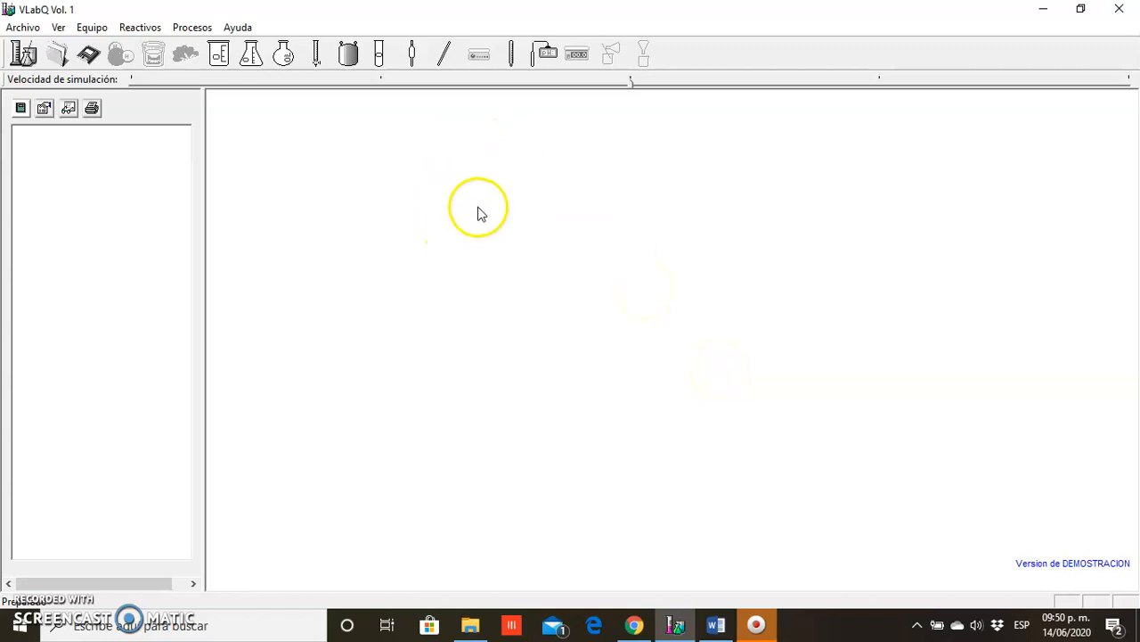
pyautogui.click(25, 54)
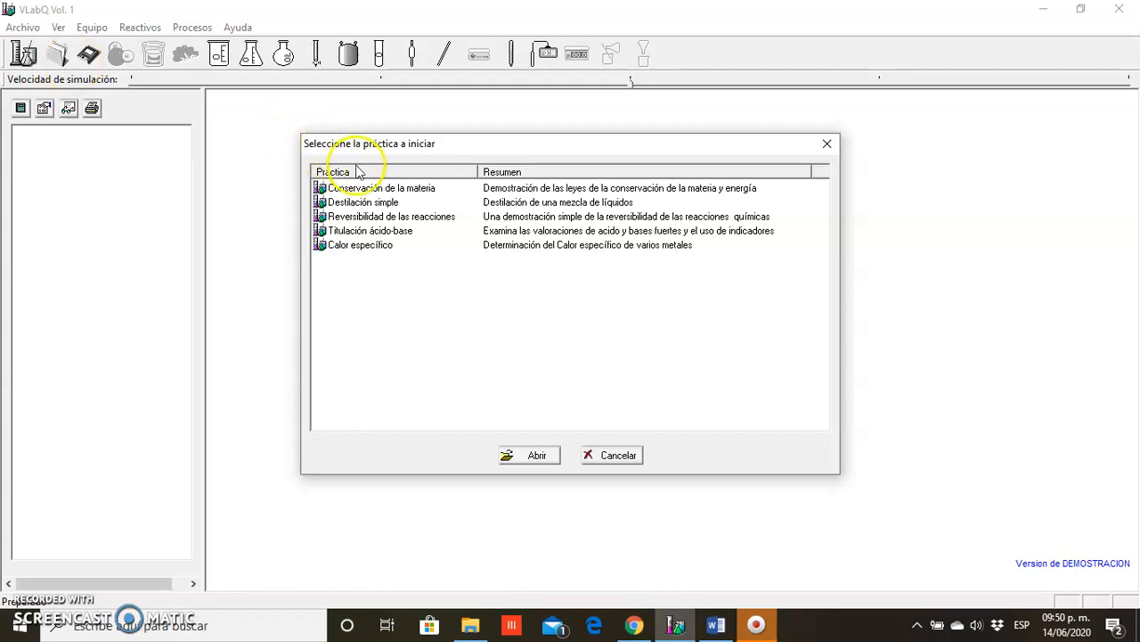
pyautogui.click(376, 205)
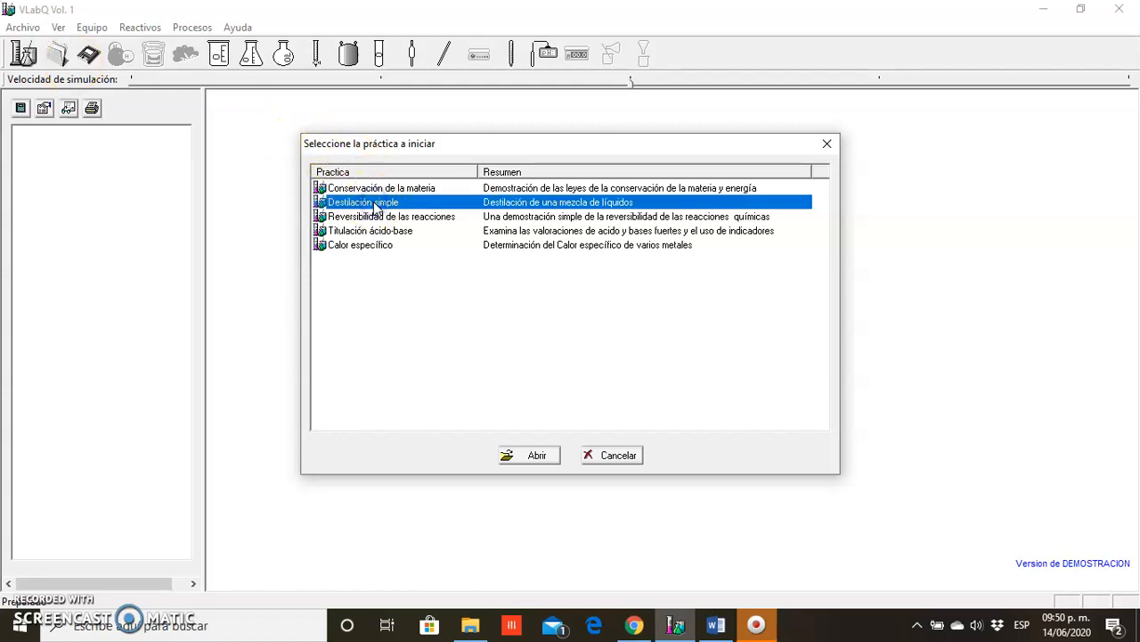
pyautogui.click(540, 454)
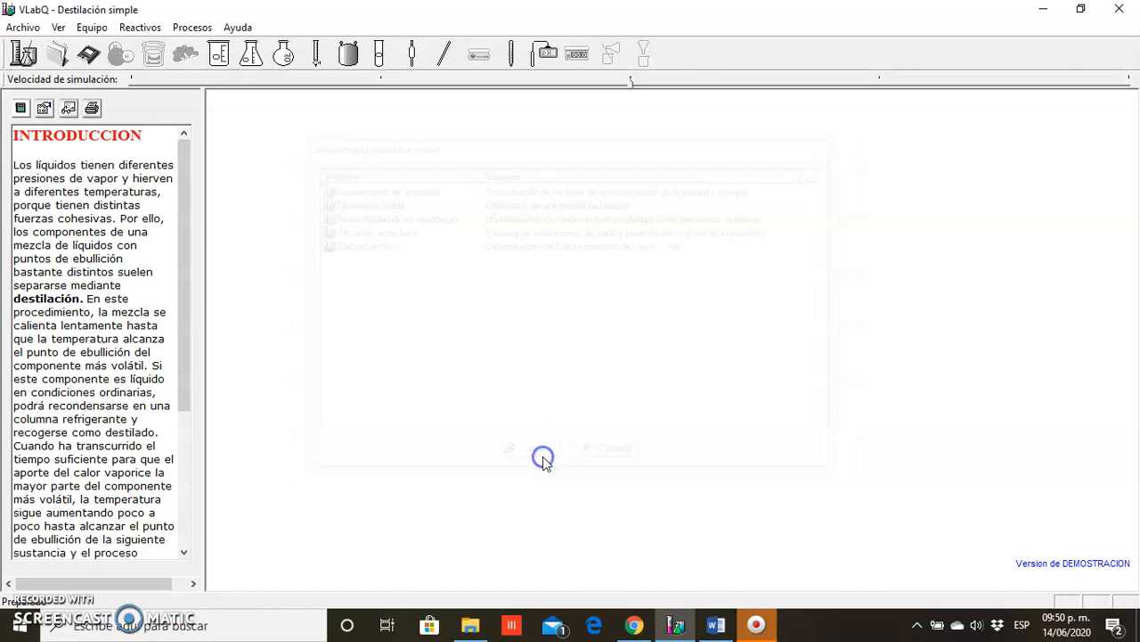
# Step: Read through the practice's introduction on distillation and display its procedure
pyautogui.click(21, 109)
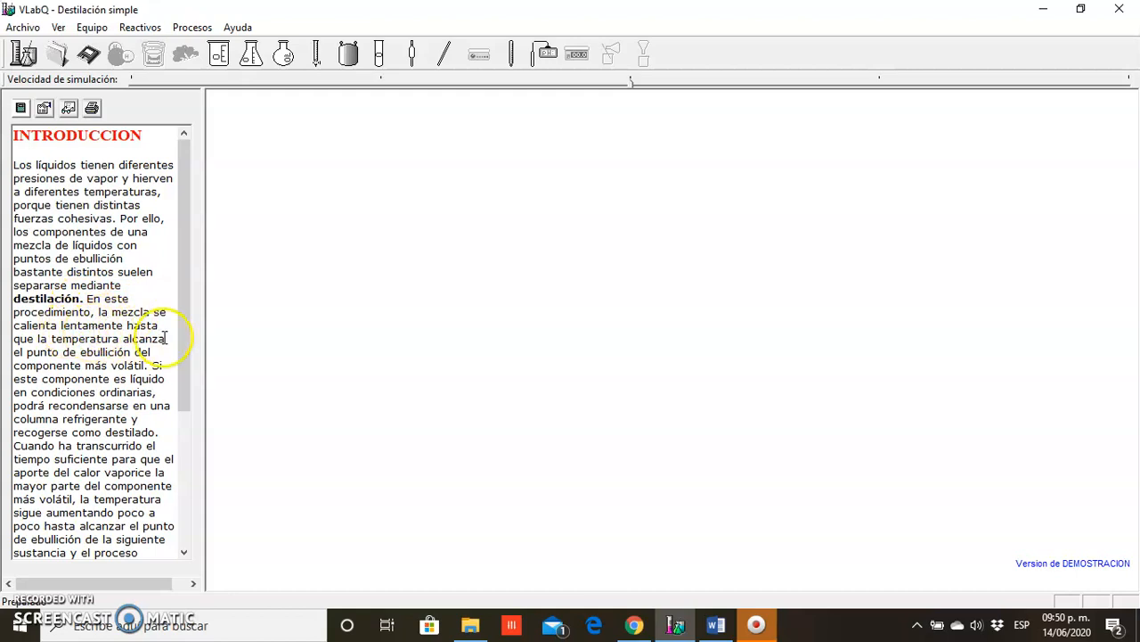
pyautogui.moveTo(185, 352); pyautogui.dragTo(188, 385)
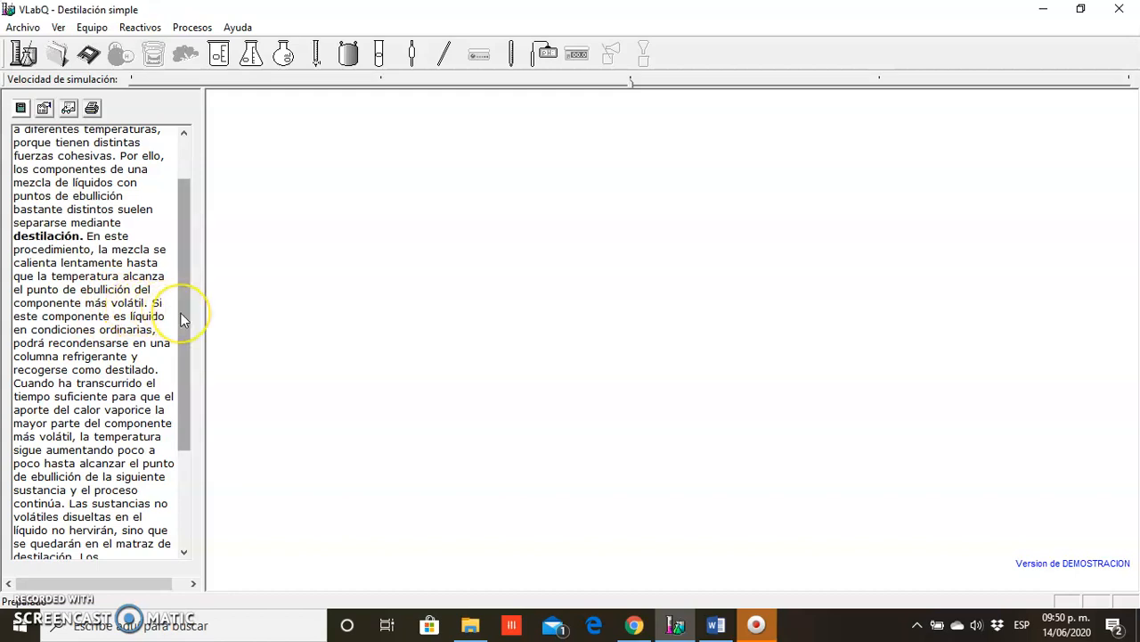
pyautogui.moveTo(183, 319); pyautogui.dragTo(184, 354)
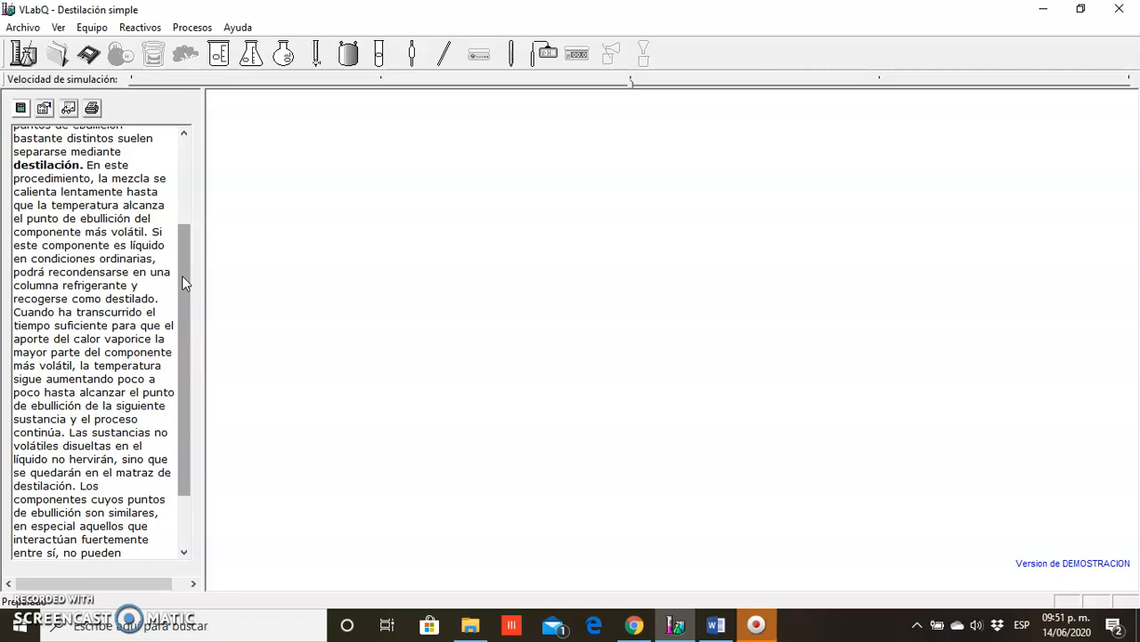
pyautogui.moveTo(182, 277); pyautogui.dragTo(178, 185)
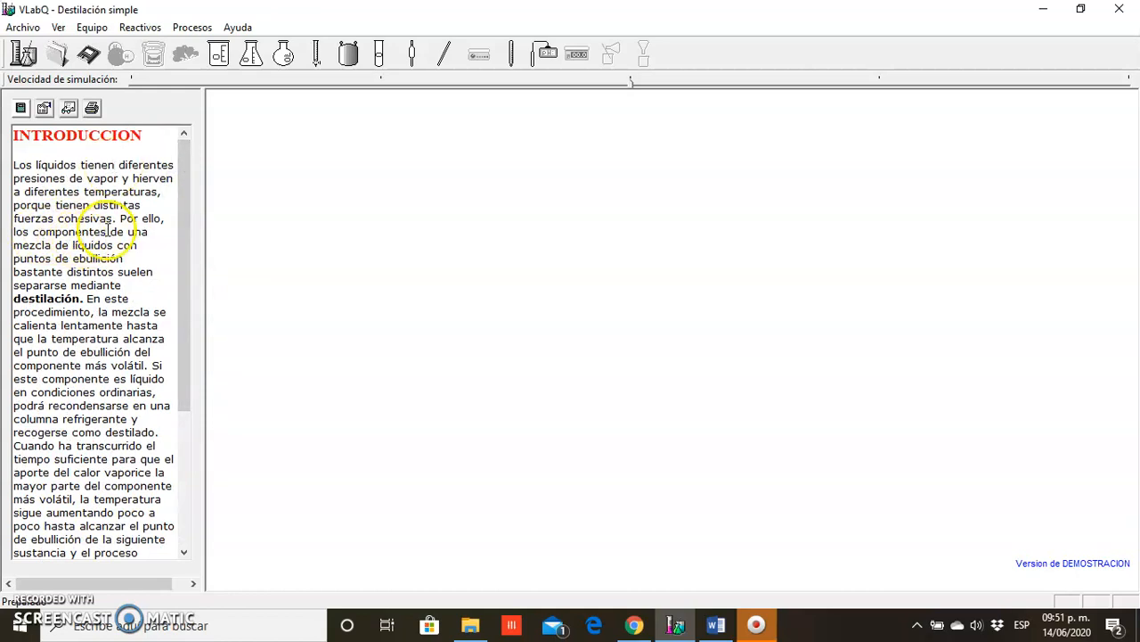
pyautogui.click(44, 108)
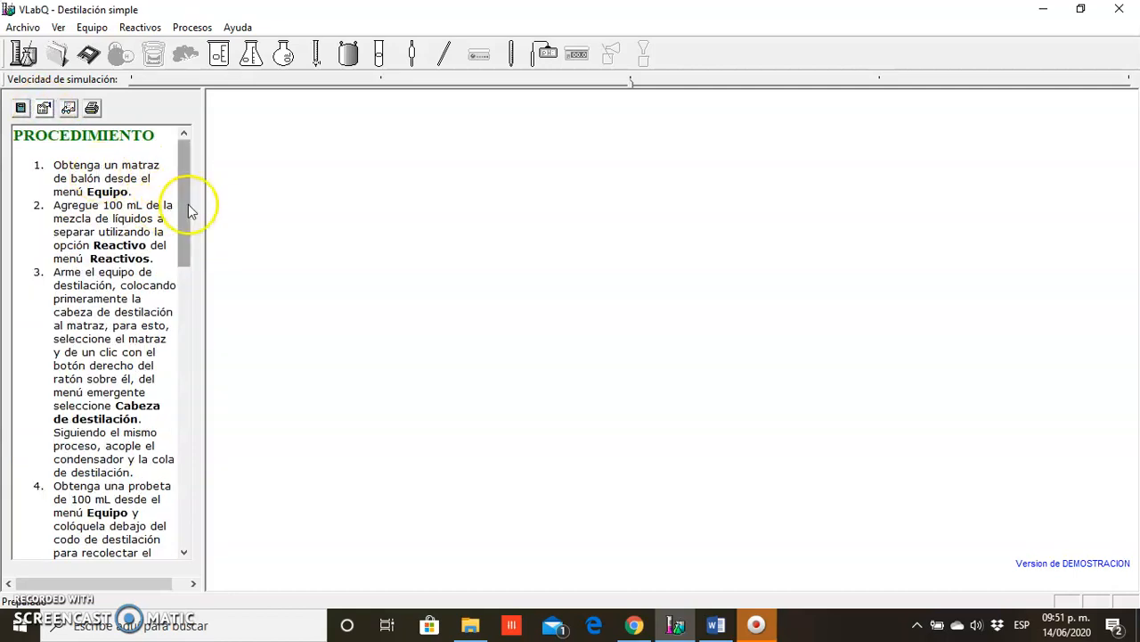
pyautogui.moveTo(183, 201); pyautogui.dragTo(188, 134)
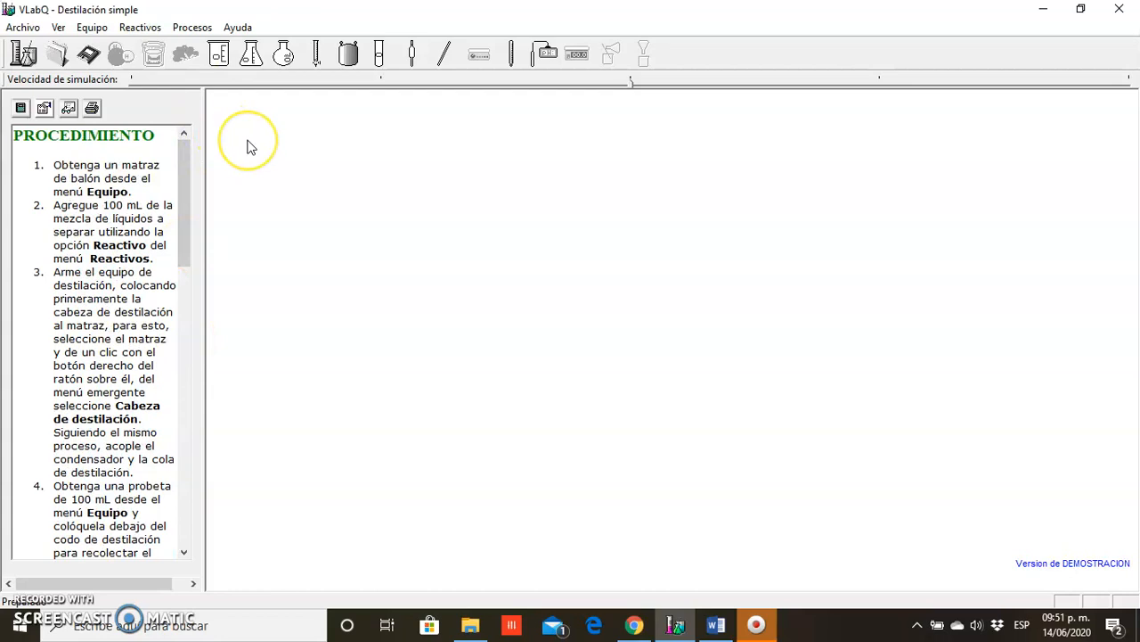
# Step: Add a Matraz bola to the workspace and place it in the left part of the empty lab area
pyautogui.click(285, 56)
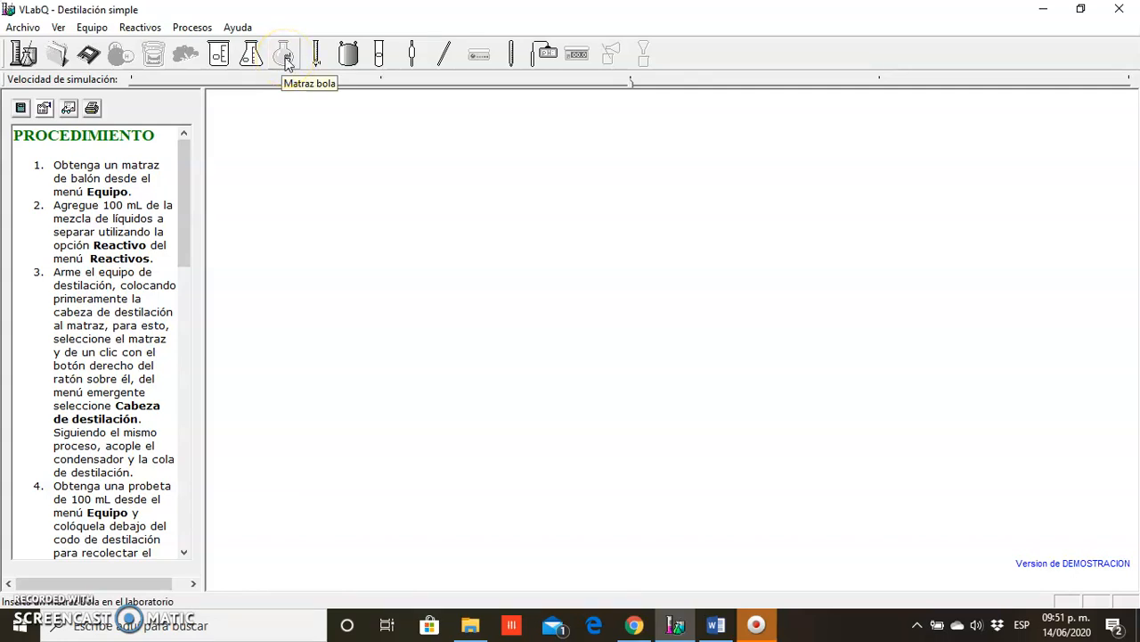
pyautogui.click(103, 31)
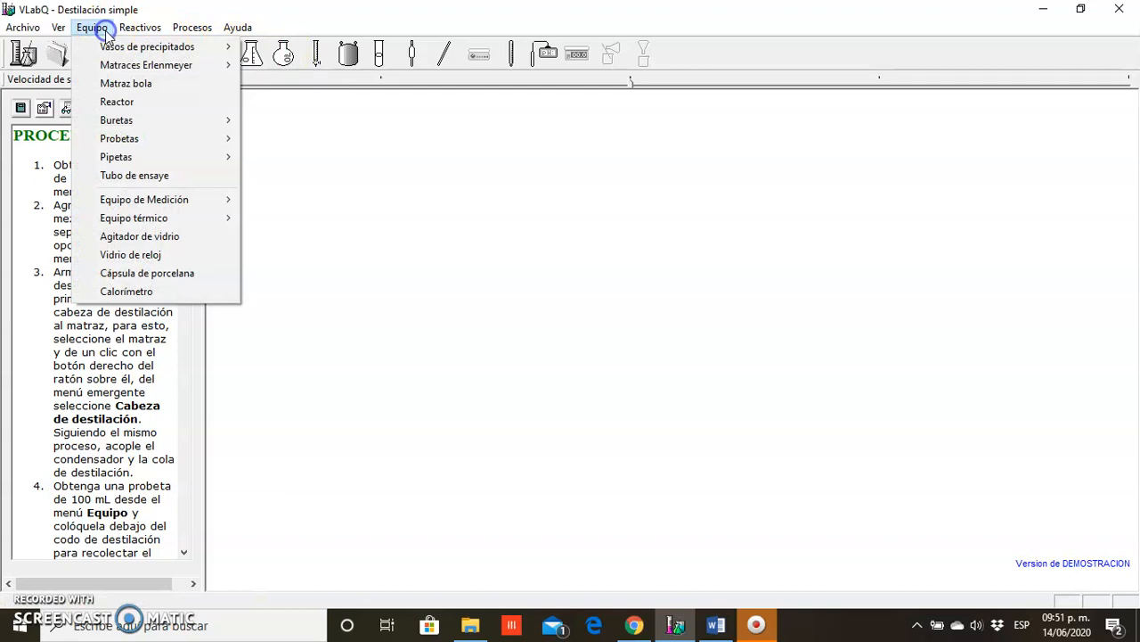
pyautogui.click(128, 84)
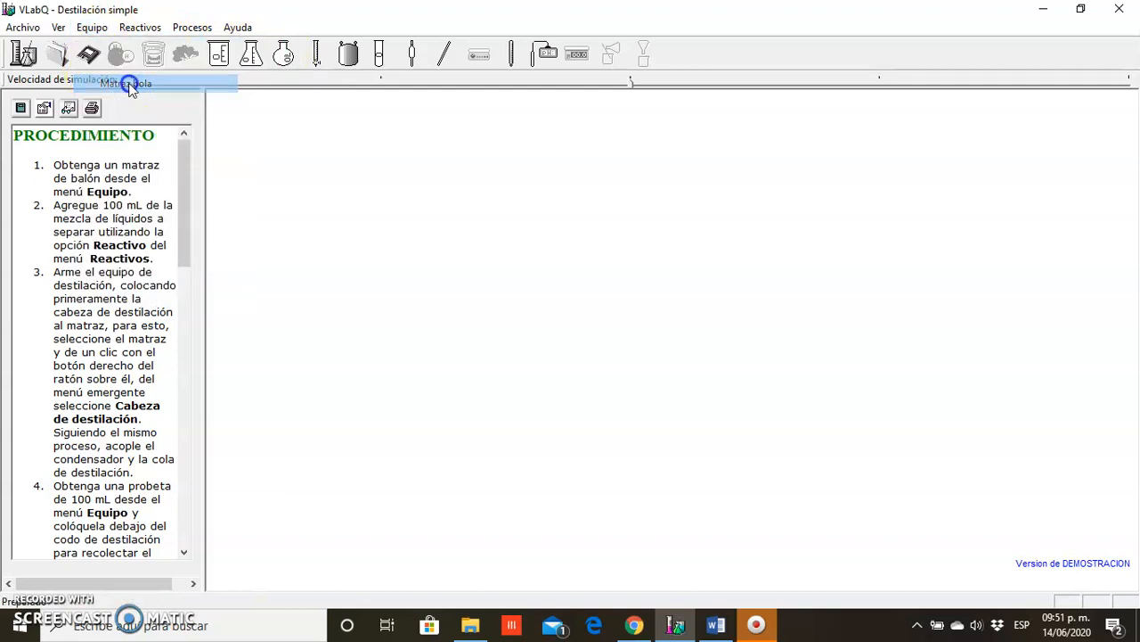
pyautogui.click(788, 330)
pyautogui.moveTo(794, 344); pyautogui.dragTo(392, 297)
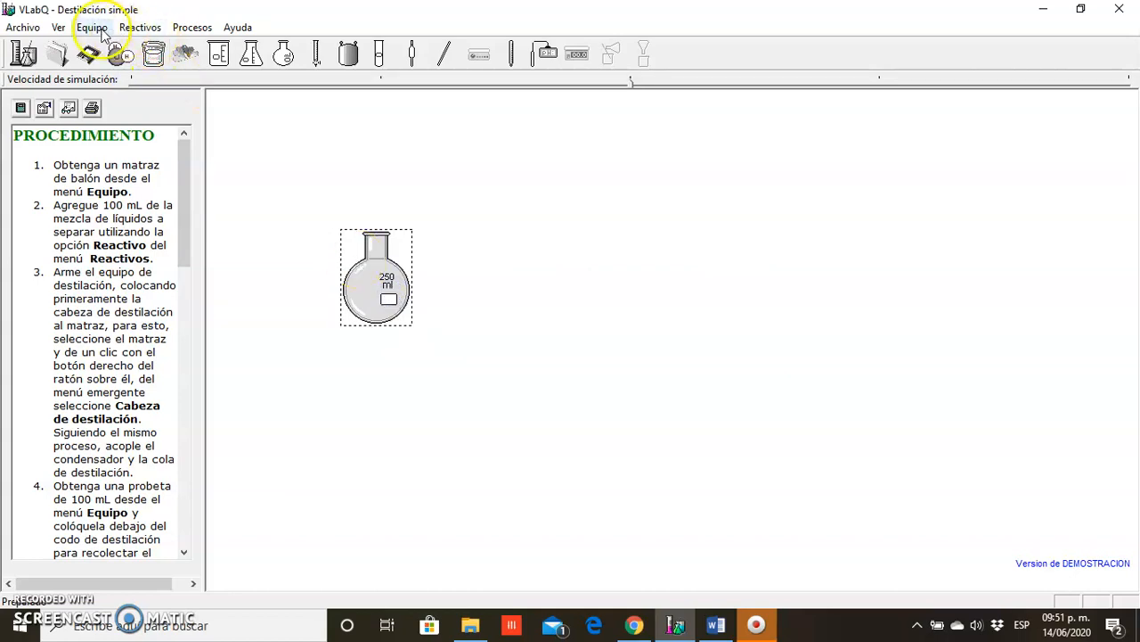
# Step: Add 100 millilitres of the Mezcla de líquidos reagent to the round-bottom flask
pyautogui.click(135, 29)
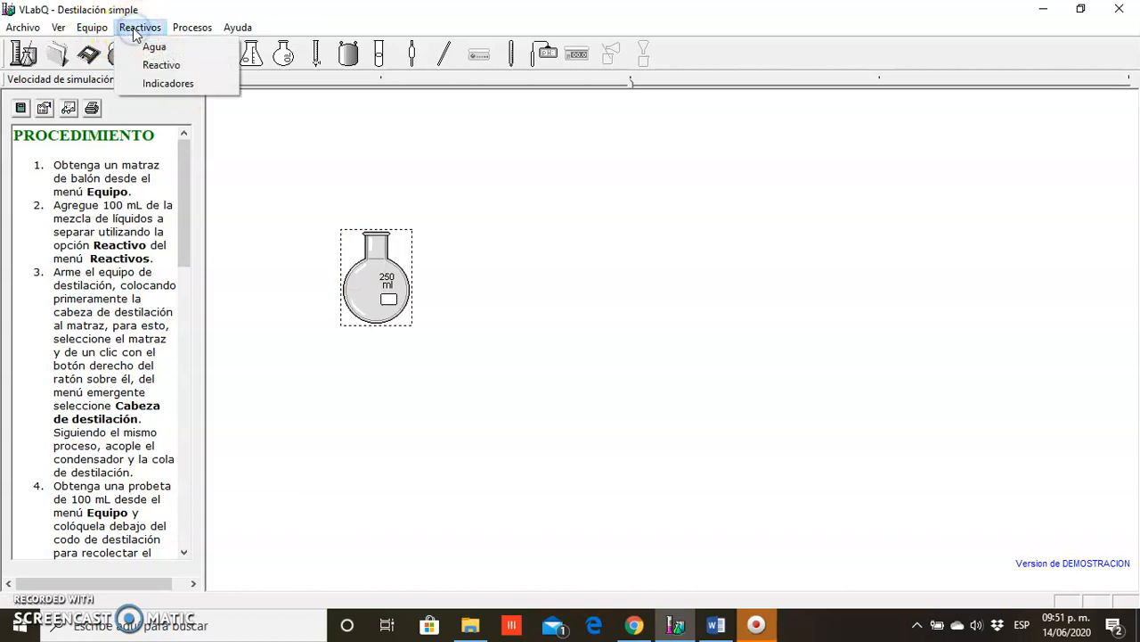
pyautogui.click(386, 287)
pyautogui.rightClick(385, 287)
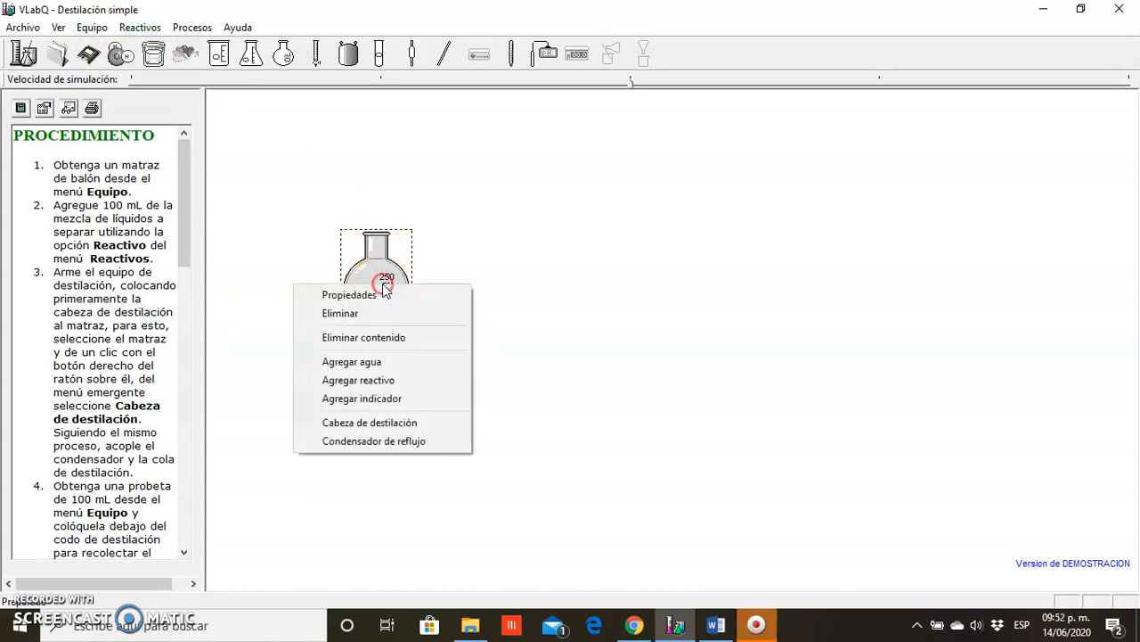
pyautogui.click(372, 382)
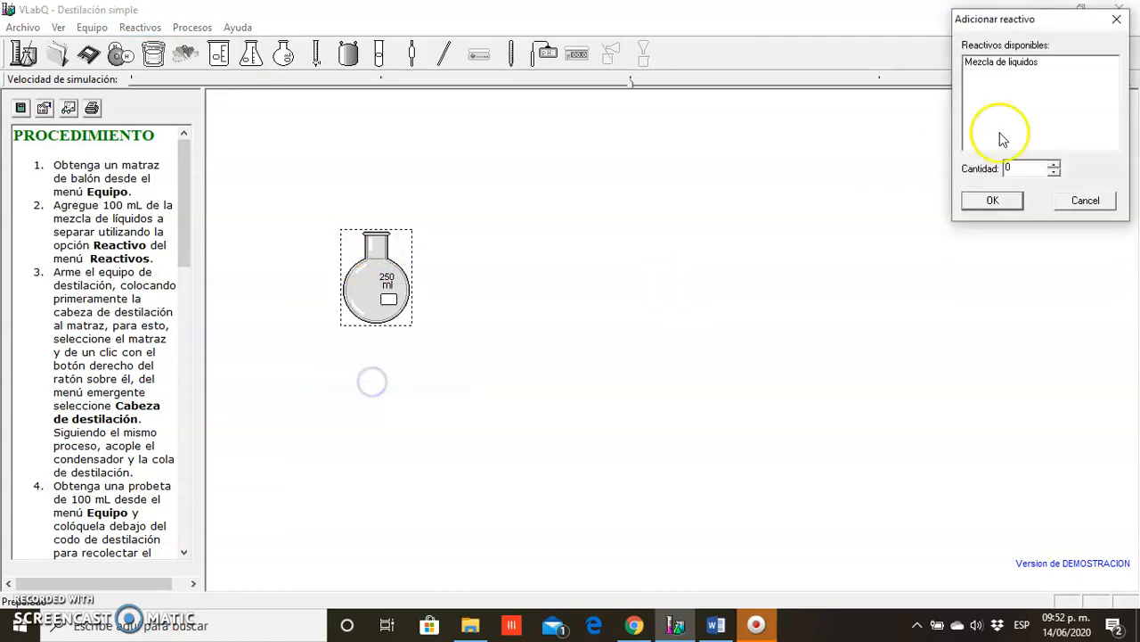
pyautogui.click(1020, 64)
pyautogui.click(1014, 168)
pyautogui.write('100')
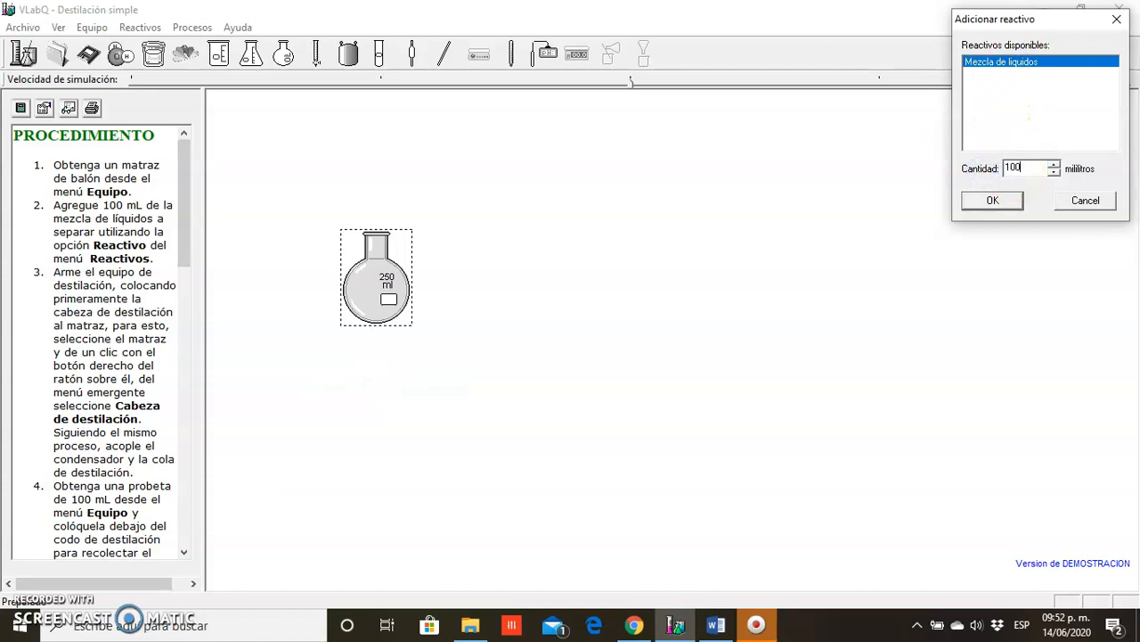
pyautogui.click(989, 200)
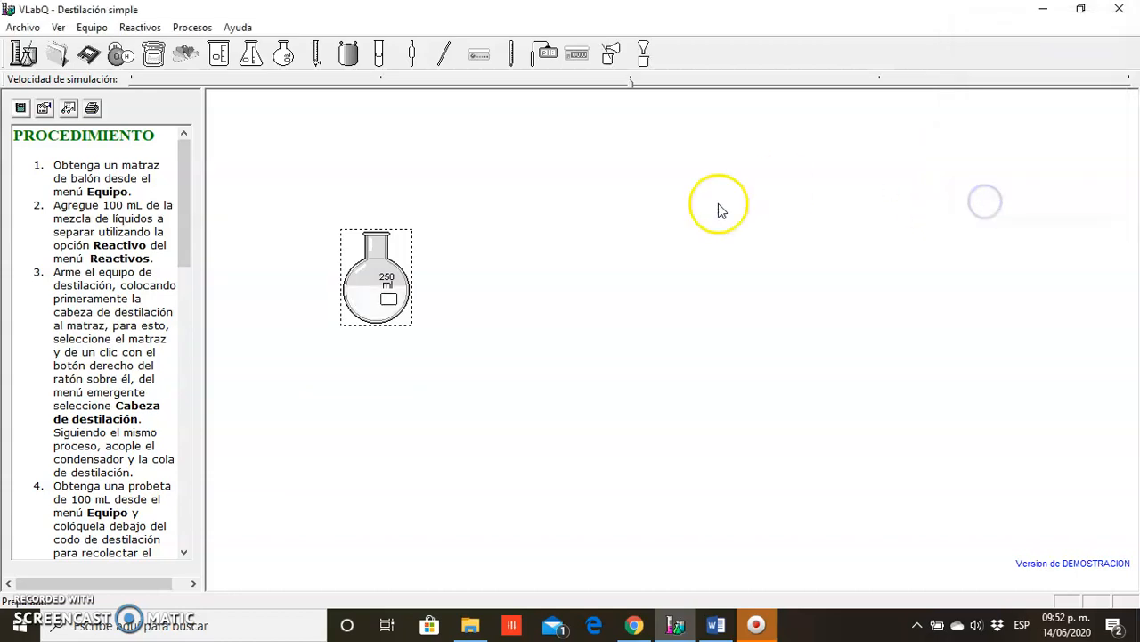
# Step: Move the filled flask lower in the workspace and attach a Cabeza de destilación to it
pyautogui.moveTo(367, 294); pyautogui.dragTo(357, 392)
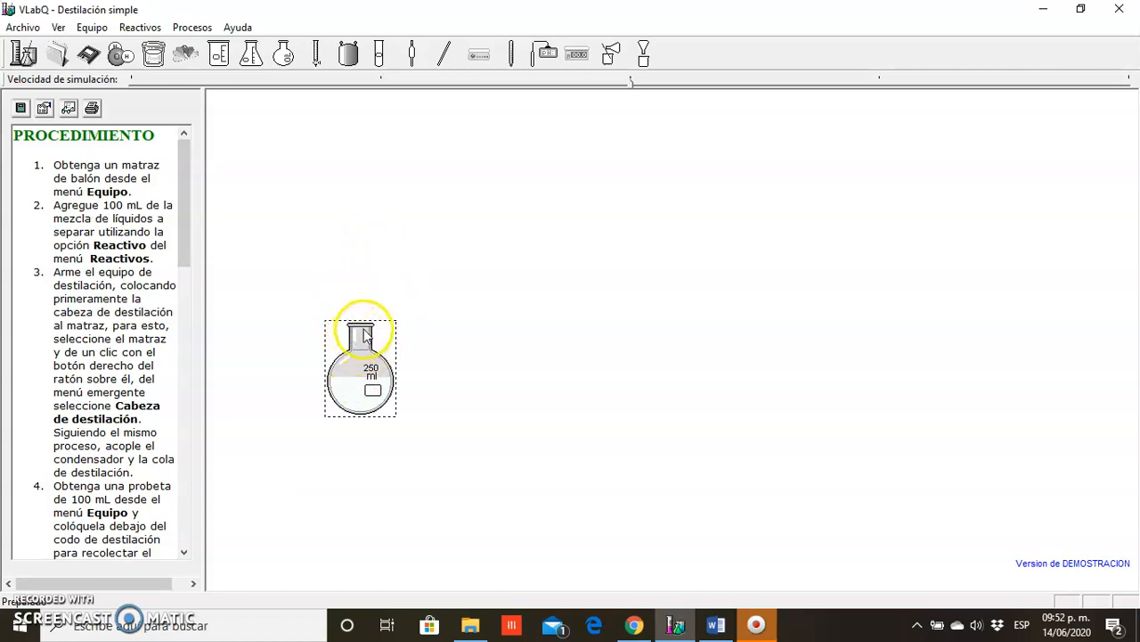
pyautogui.rightClick(360, 382)
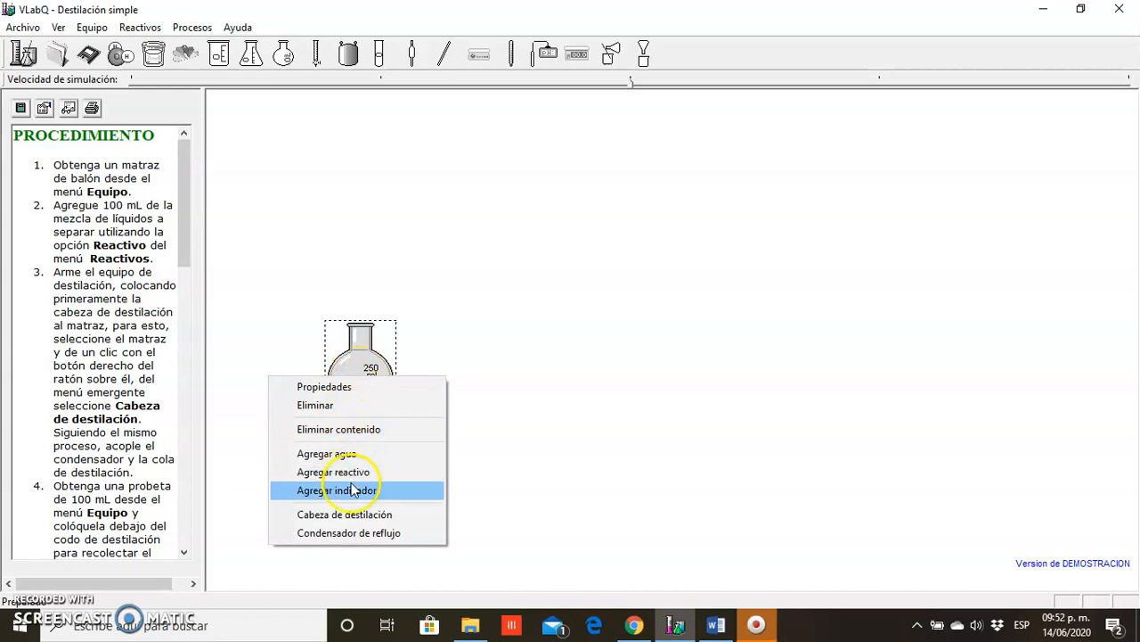
pyautogui.click(355, 515)
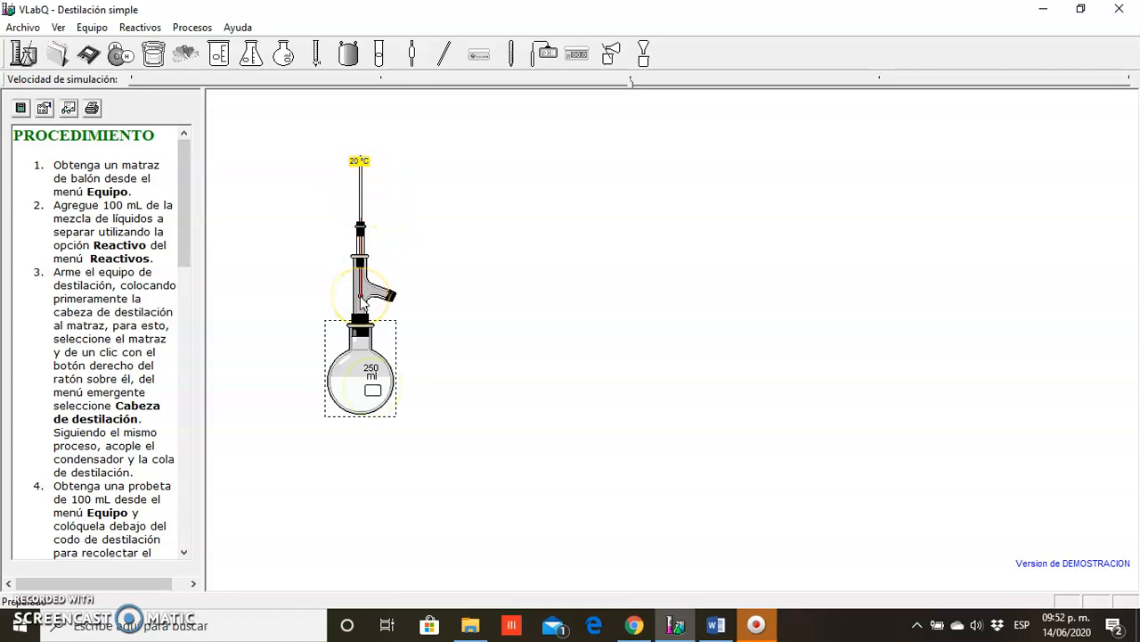
# Step: Attach a Condensador and a Codo de destilación to the flask's distillation assembly
pyautogui.rightClick(360, 378)
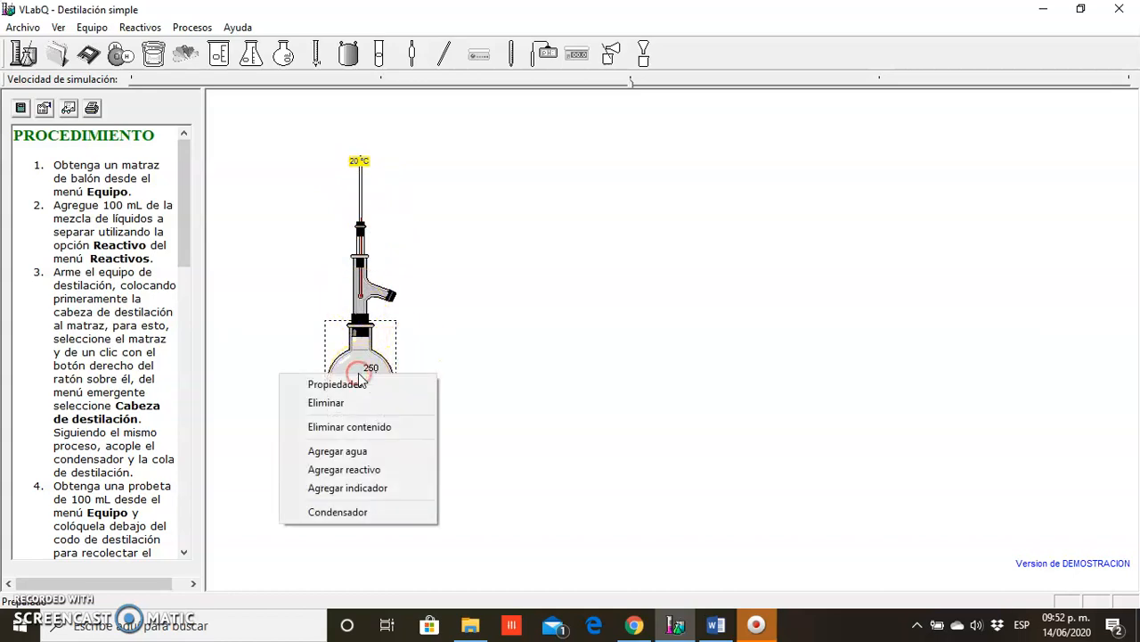
pyautogui.click(350, 514)
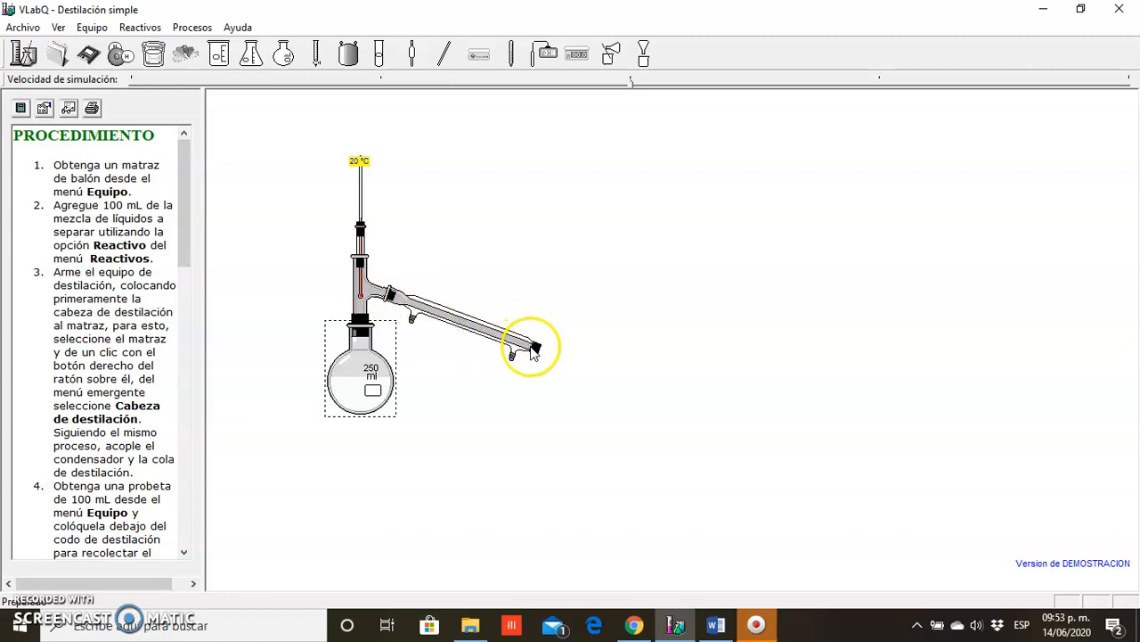
pyautogui.rightClick(355, 380)
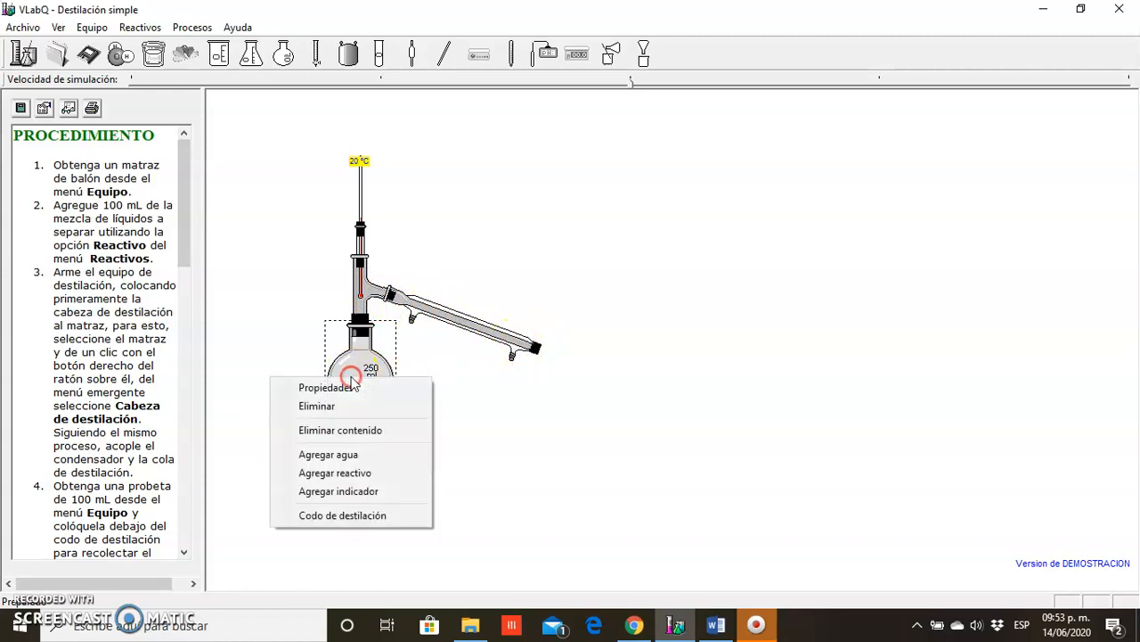
pyautogui.click(361, 517)
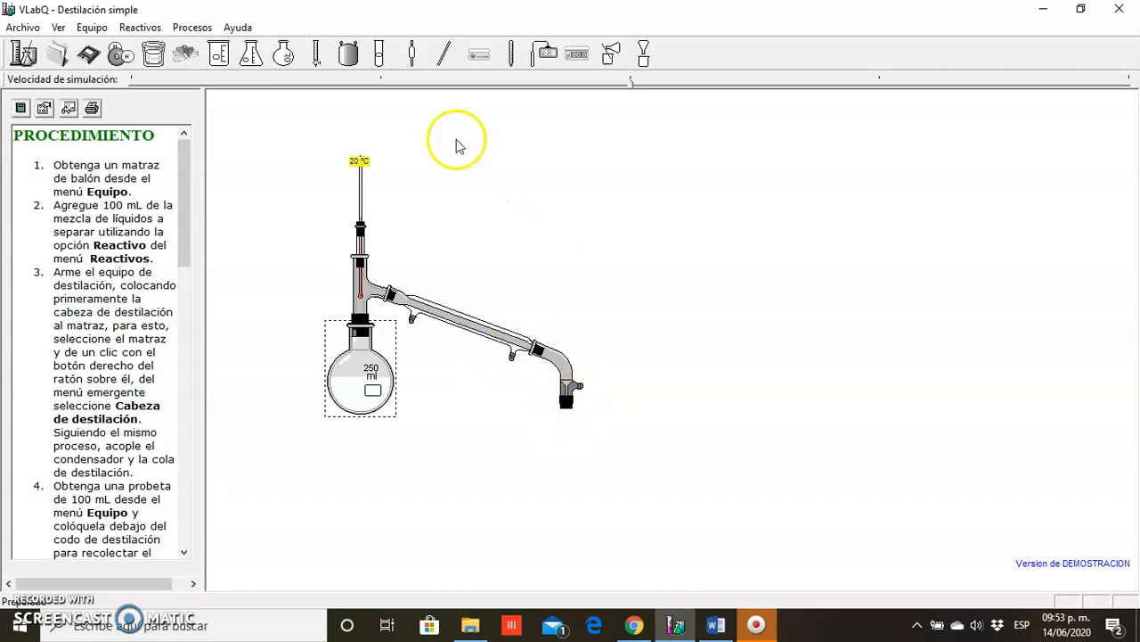
# Step: Add a 100 ml graduated cylinder and position it directly beneath the outlet of the distillation elbow
pyautogui.click(92, 27)
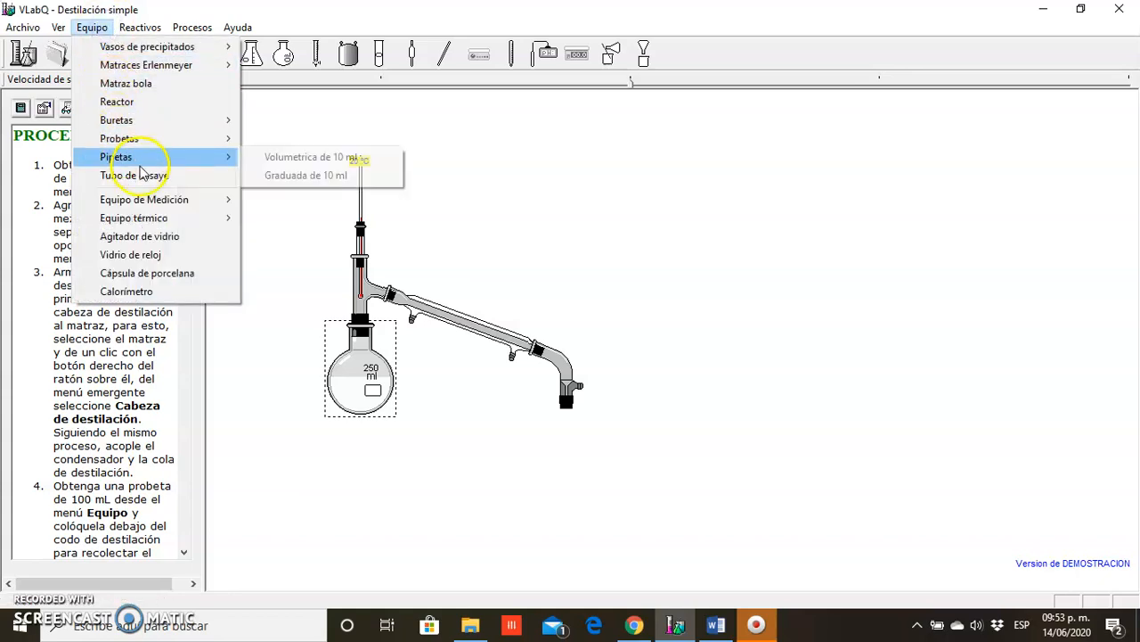
pyautogui.moveTo(233, 138)
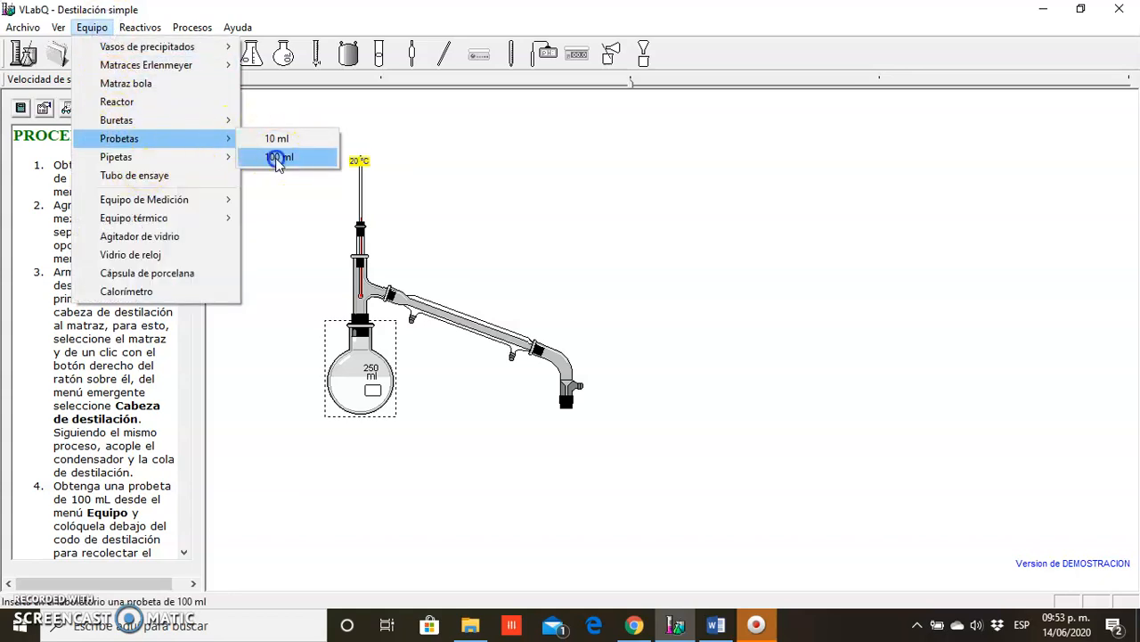
pyautogui.click(281, 157)
pyautogui.moveTo(779, 269); pyautogui.dragTo(569, 476)
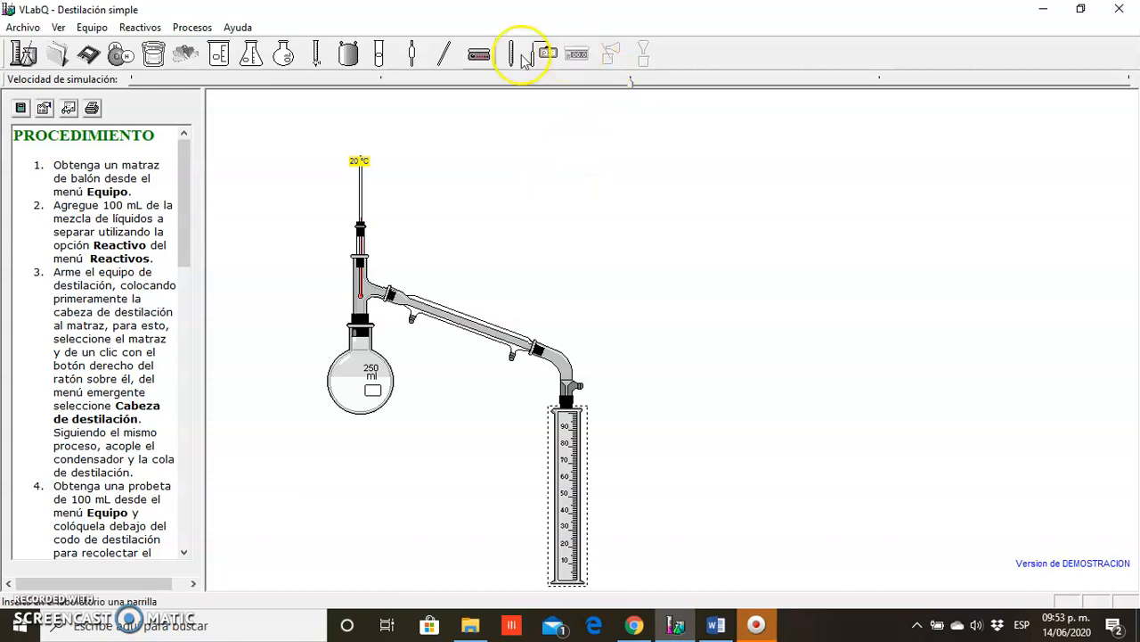
# Step: Add a hot plate to the workspace and position it directly under the round-bottom flask
pyautogui.click(479, 55)
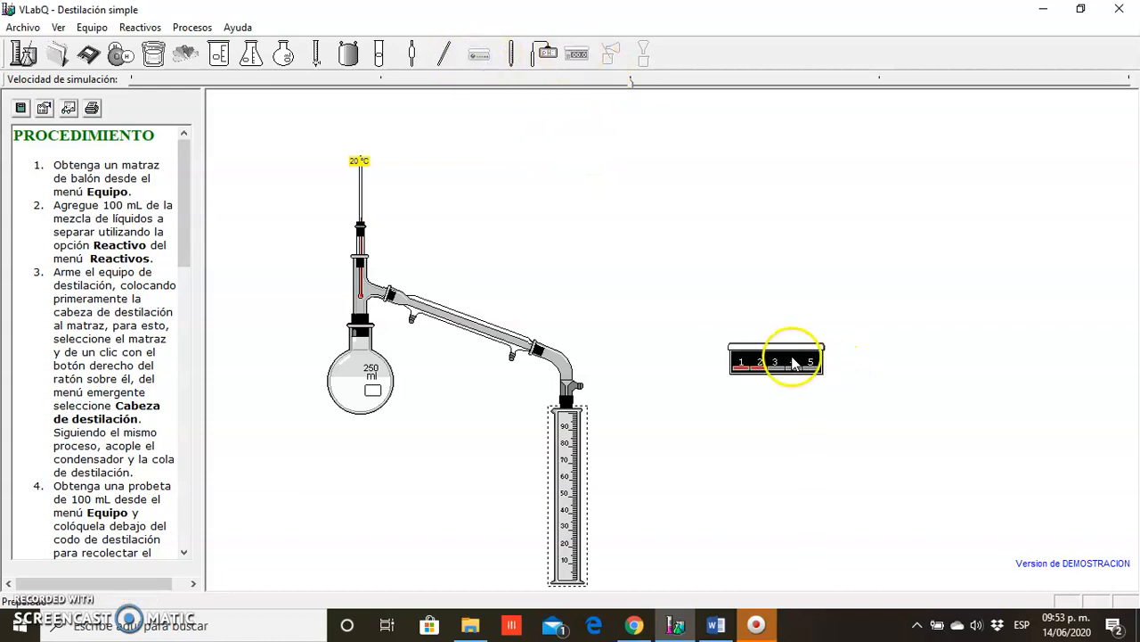
pyautogui.moveTo(792, 361); pyautogui.dragTo(379, 434)
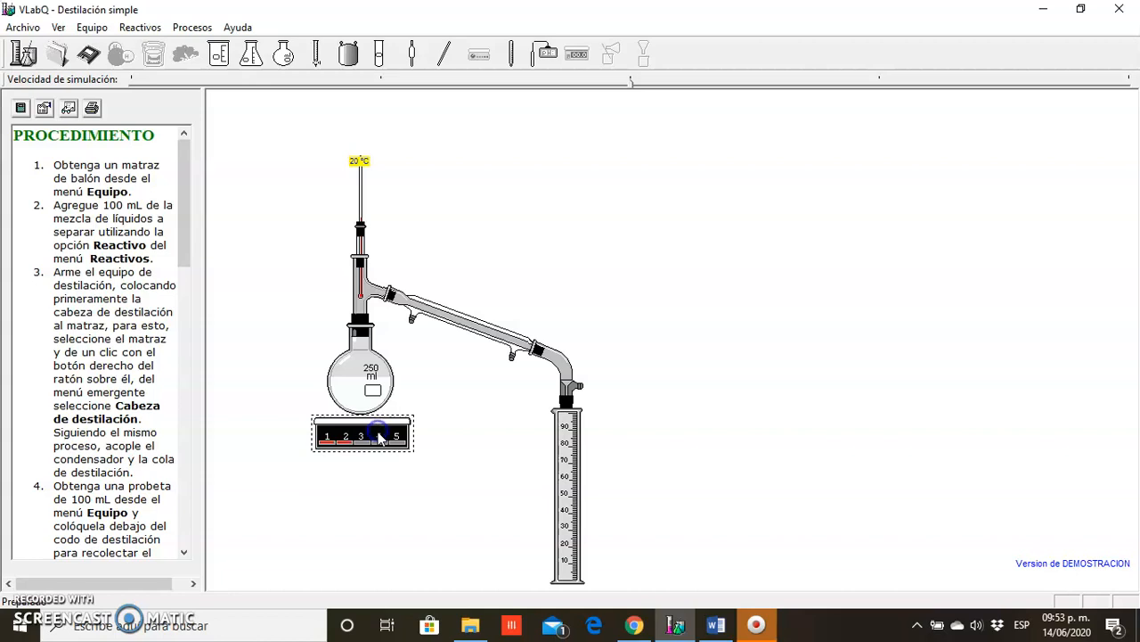
pyautogui.click(368, 434)
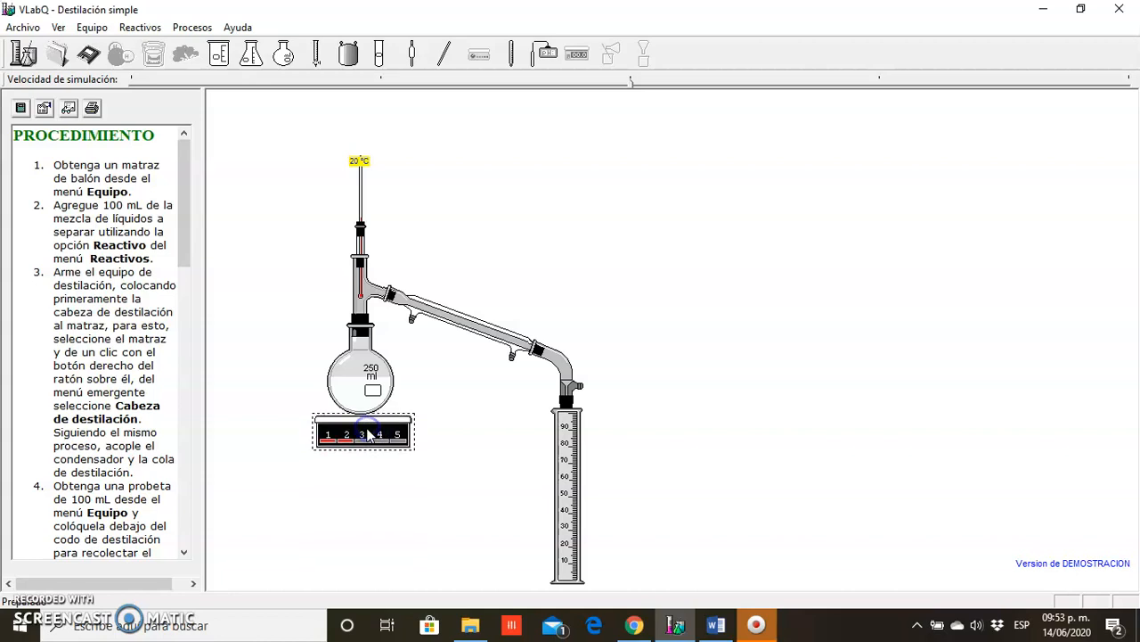
# Step: Set the hot plate's heat to Nivel 4 and raise the simulation speed to the fourth of the five marks
pyautogui.rightClick(368, 434)
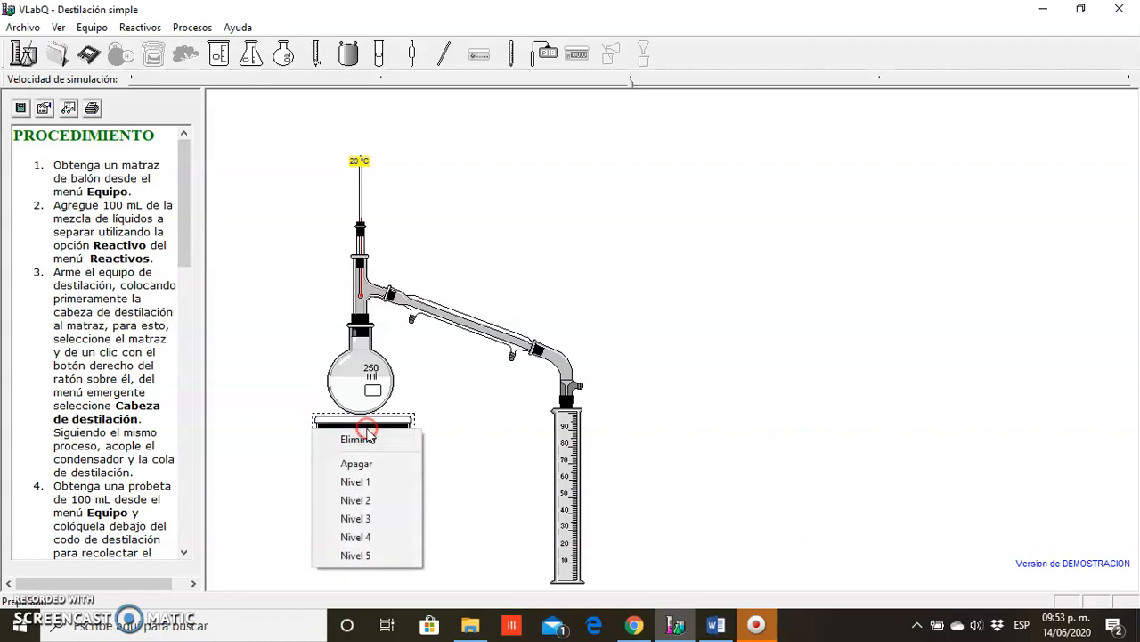
pyautogui.click(372, 537)
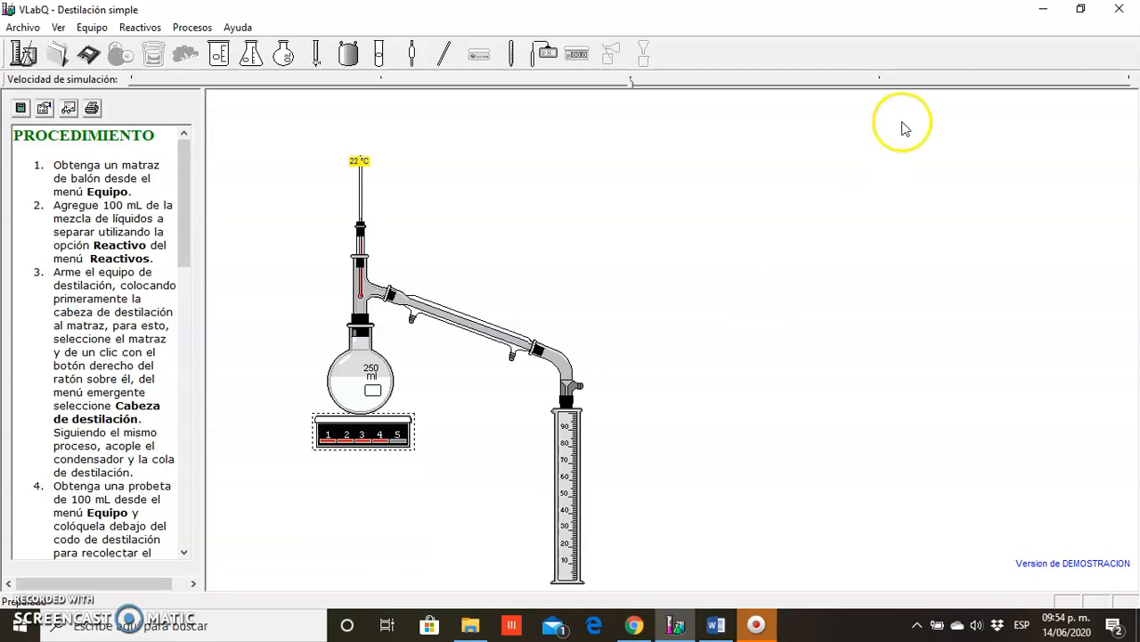
pyautogui.click(880, 82)
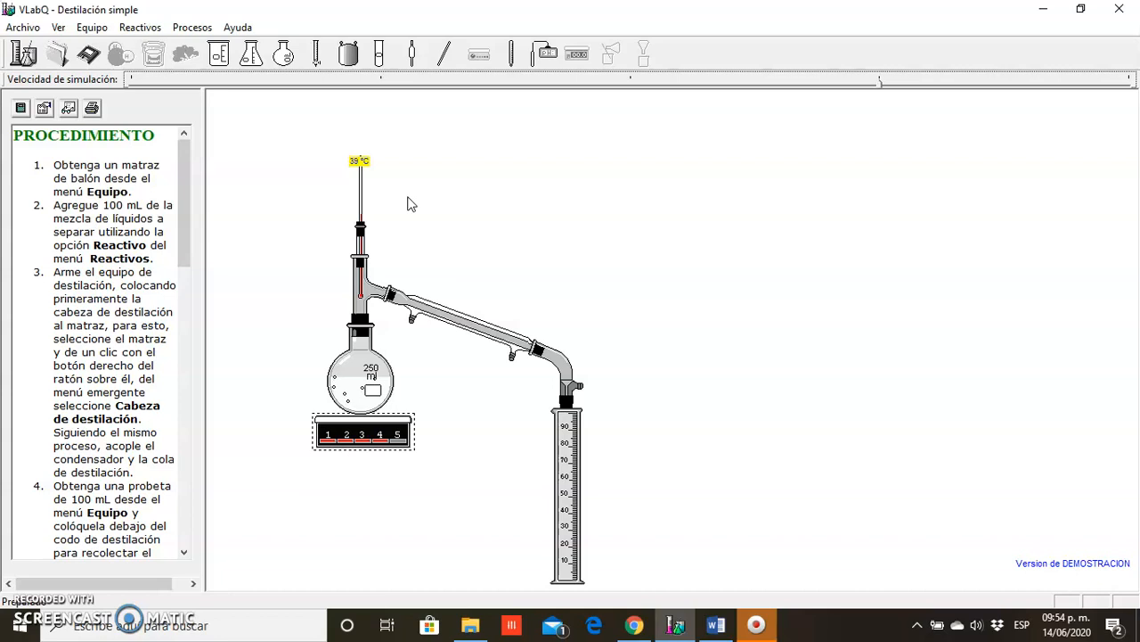
# Step: Add a second 100 ml graduated cylinder and place it next to the one collecting distillate under the elbow
pyautogui.moveTo(377, 267)
pyautogui.mouseDown()
pyautogui.moveTo(383, 284)
pyautogui.moveTo(391, 272)
pyautogui.moveTo(449, 319)
pyautogui.moveTo(528, 339)
pyautogui.moveTo(570, 387)
pyautogui.moveTo(570, 432)
pyautogui.mouseUp()
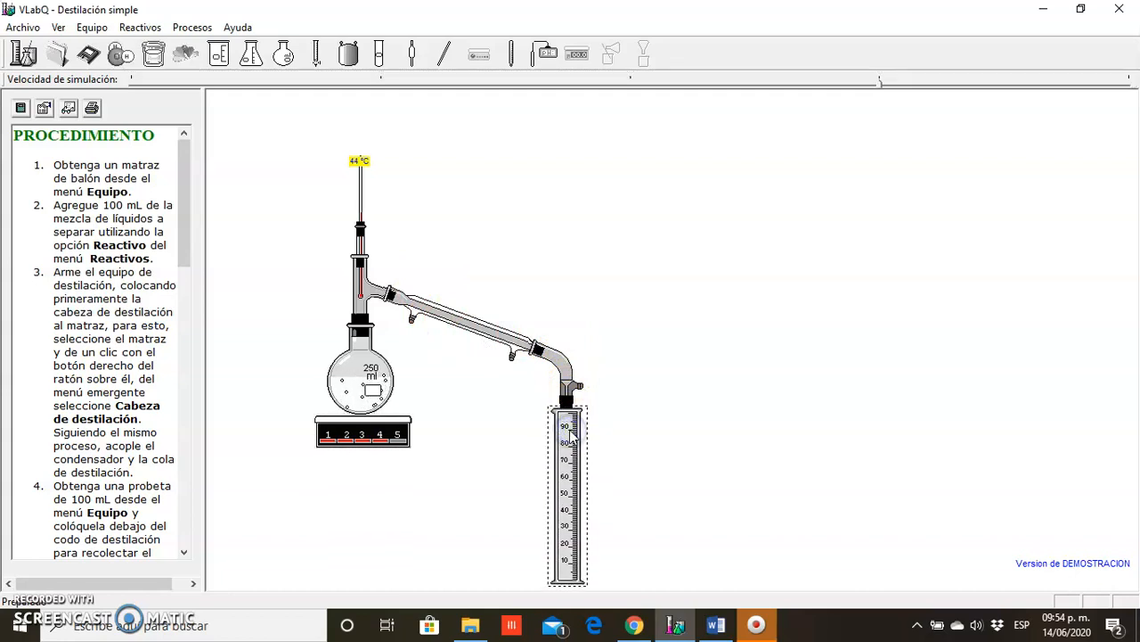
pyautogui.click(626, 409)
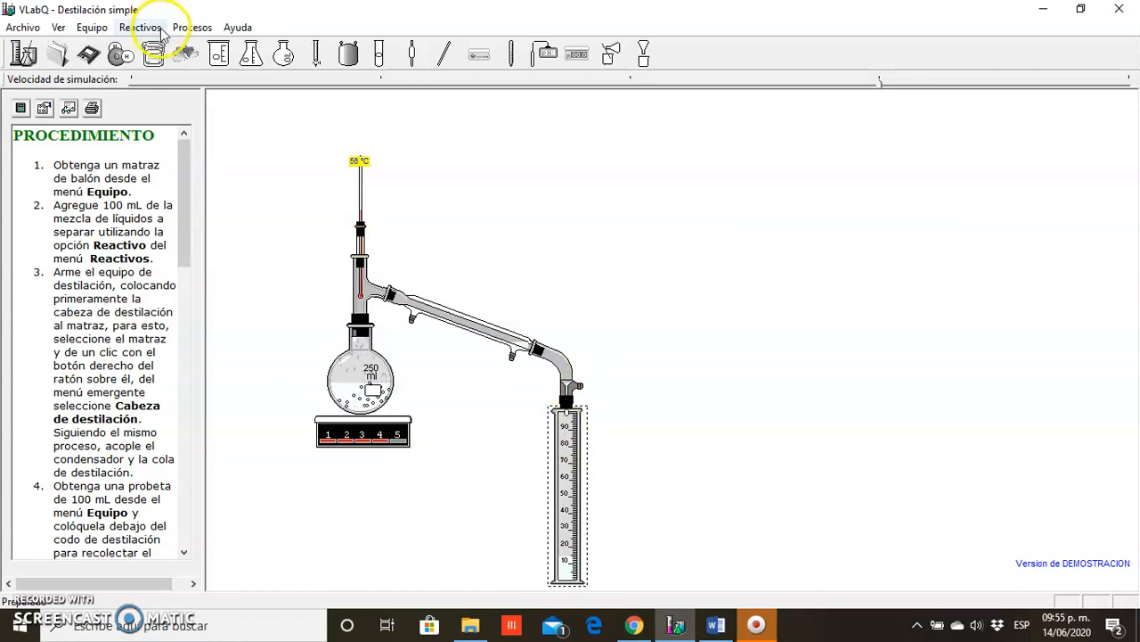
pyautogui.click(91, 27)
pyautogui.moveTo(130, 164)
pyautogui.moveTo(158, 139)
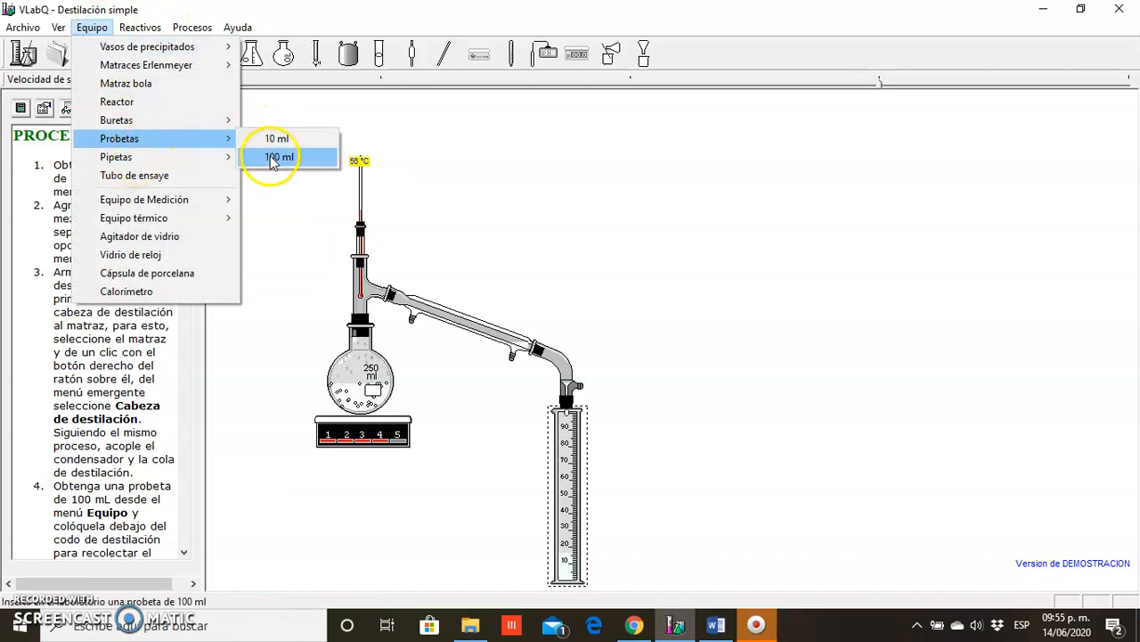
pyautogui.click(272, 160)
pyautogui.click(515, 471)
pyautogui.moveTo(515, 470)
pyautogui.mouseDown()
pyautogui.moveTo(503, 481)
pyautogui.moveTo(522, 488)
pyautogui.mouseUp()
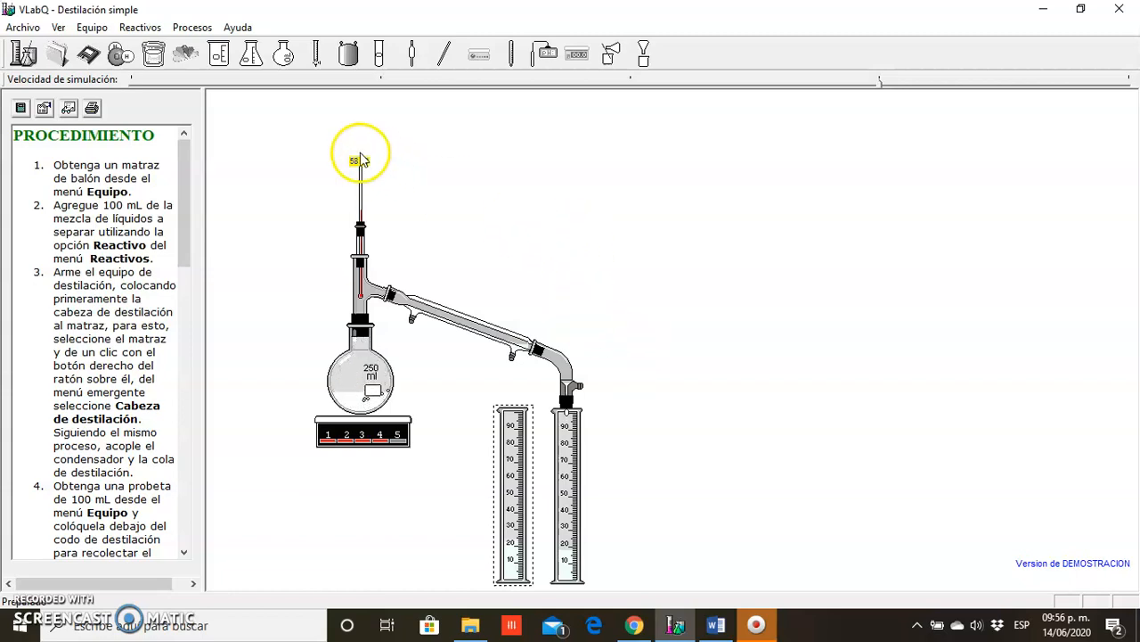
# Step: Turn off the hot plate and replace the first distillate cylinder under the elbow outlet with the second, empty one
pyautogui.rightClick(374, 436)
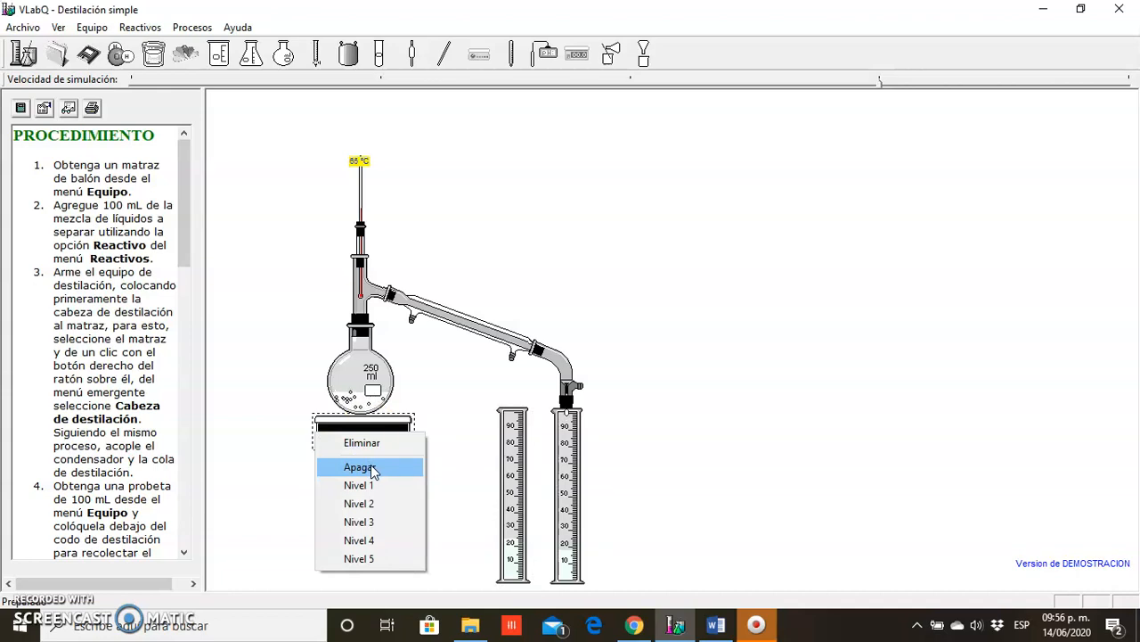
pyautogui.click(373, 468)
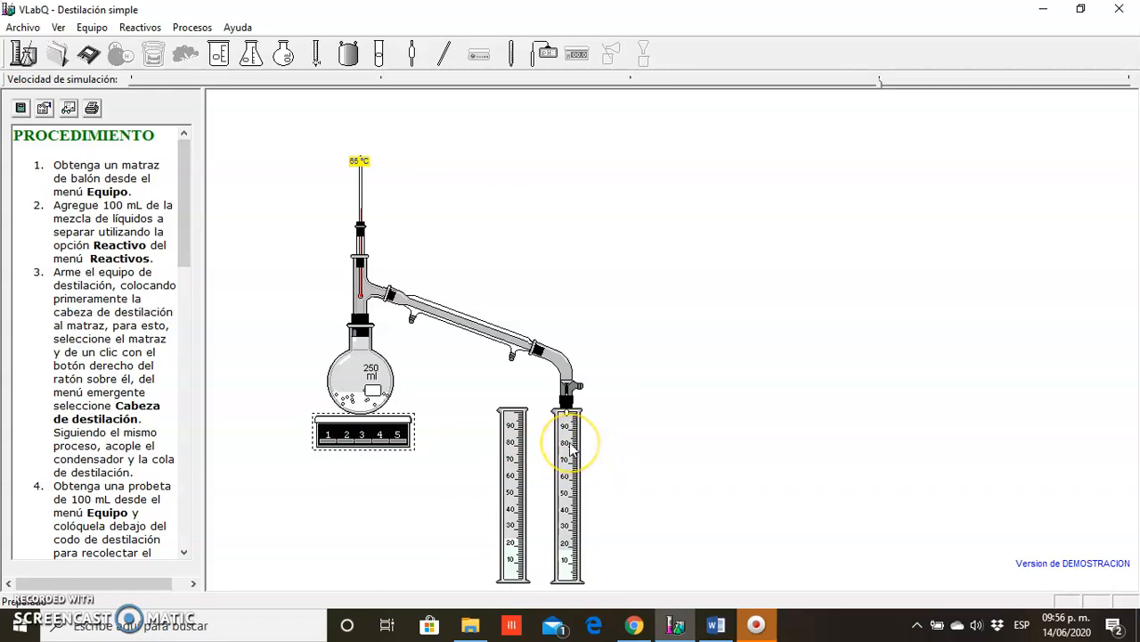
pyautogui.moveTo(570, 453); pyautogui.dragTo(632, 115)
pyautogui.moveTo(532, 424); pyautogui.dragTo(565, 453)
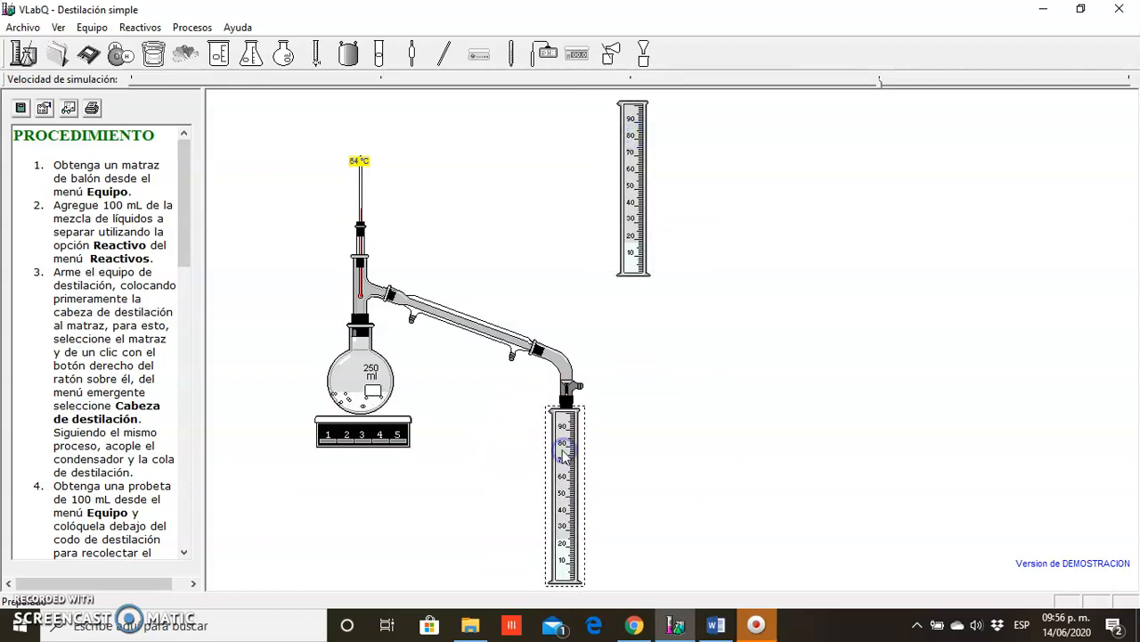
# Step: Set the hot plate back to Nivel 4 and move the first distillate cylinder farther aside, keeping the second one beneath the elbow
pyautogui.rightClick(354, 441)
pyautogui.click(358, 543)
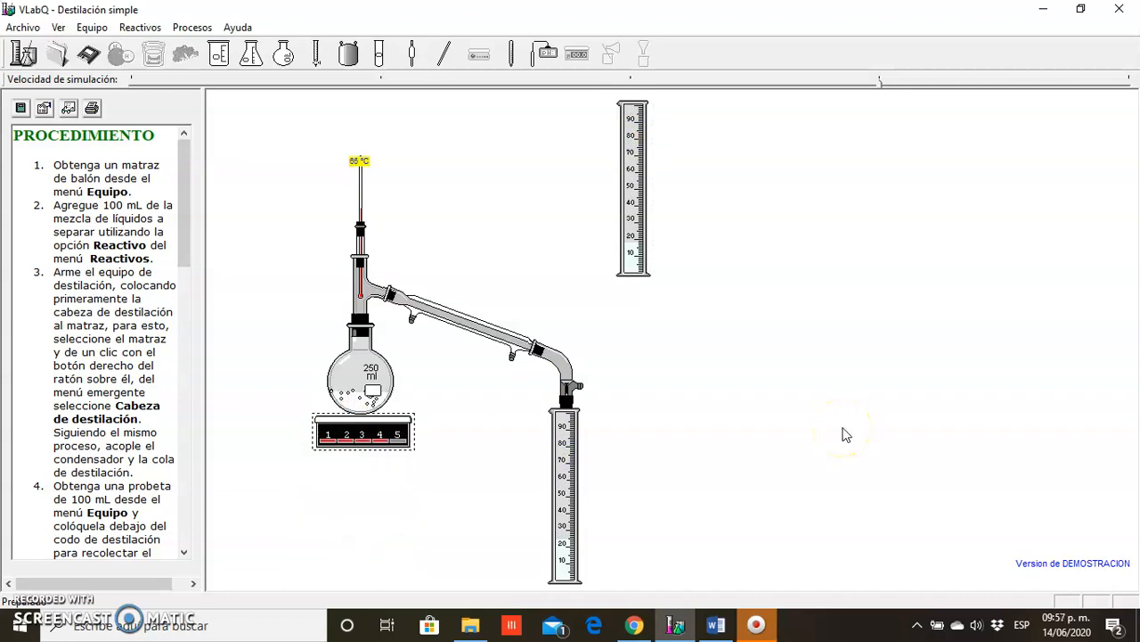
pyautogui.click(830, 360)
pyautogui.moveTo(635, 167); pyautogui.dragTo(666, 191)
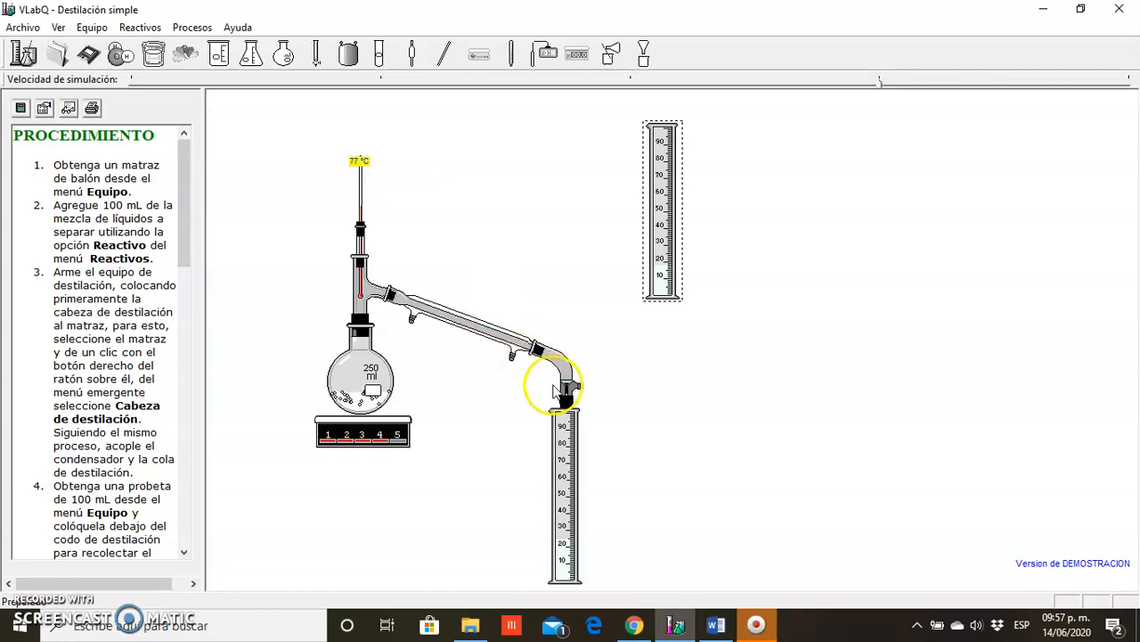
pyautogui.click(568, 443)
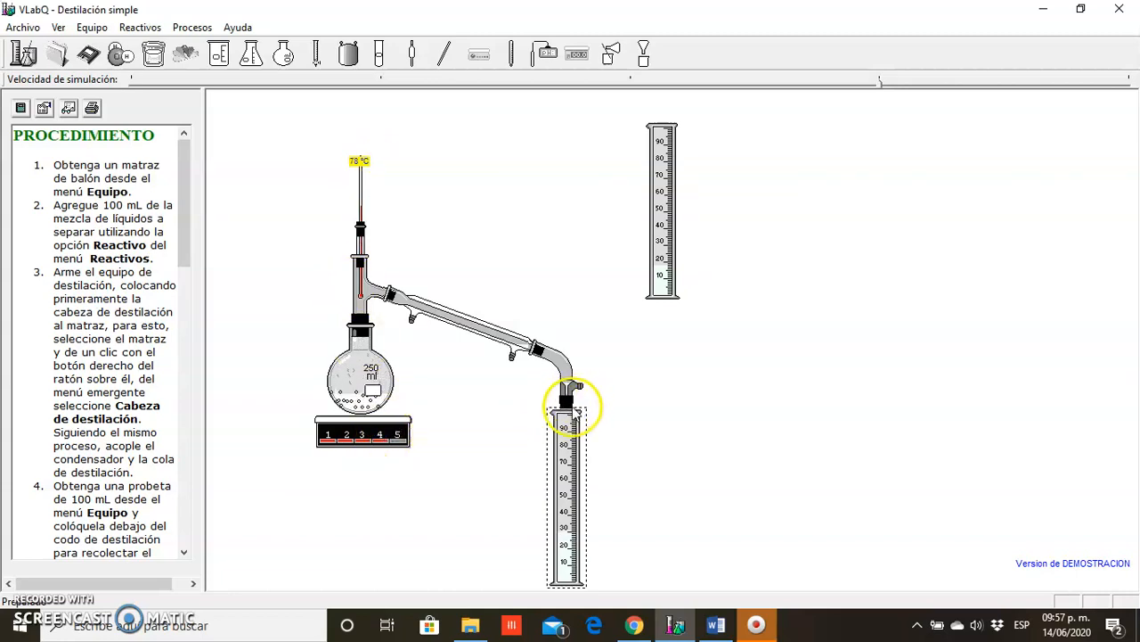
# Step: Add a third 100 ml graduated cylinder and place it between the hot plate and the collecting cylinder
pyautogui.click(90, 29)
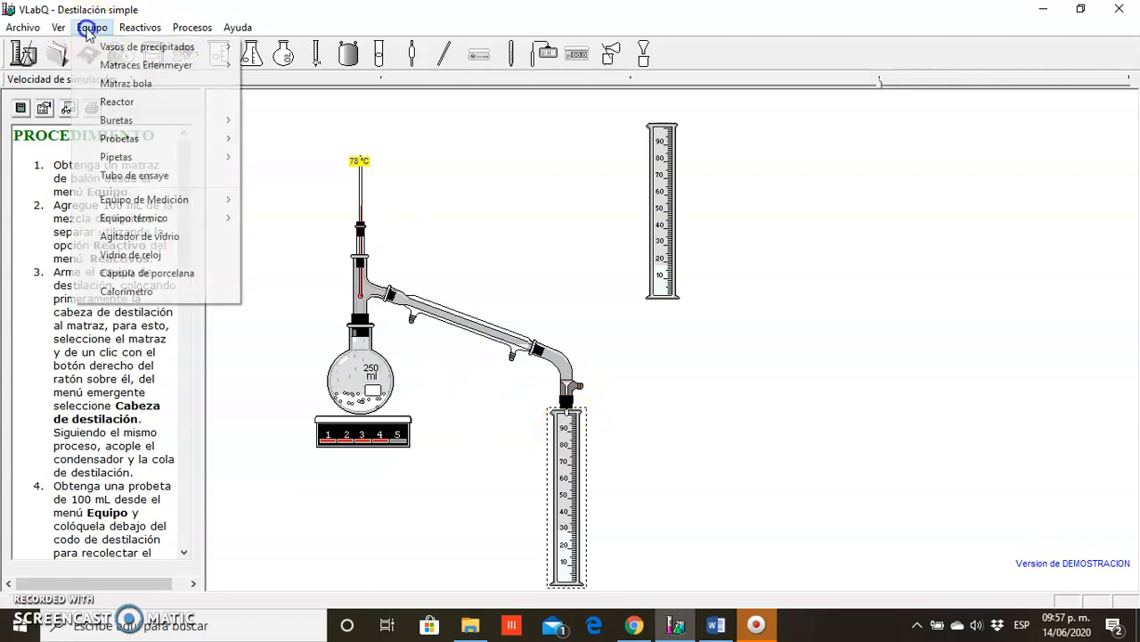
pyautogui.moveTo(162, 141)
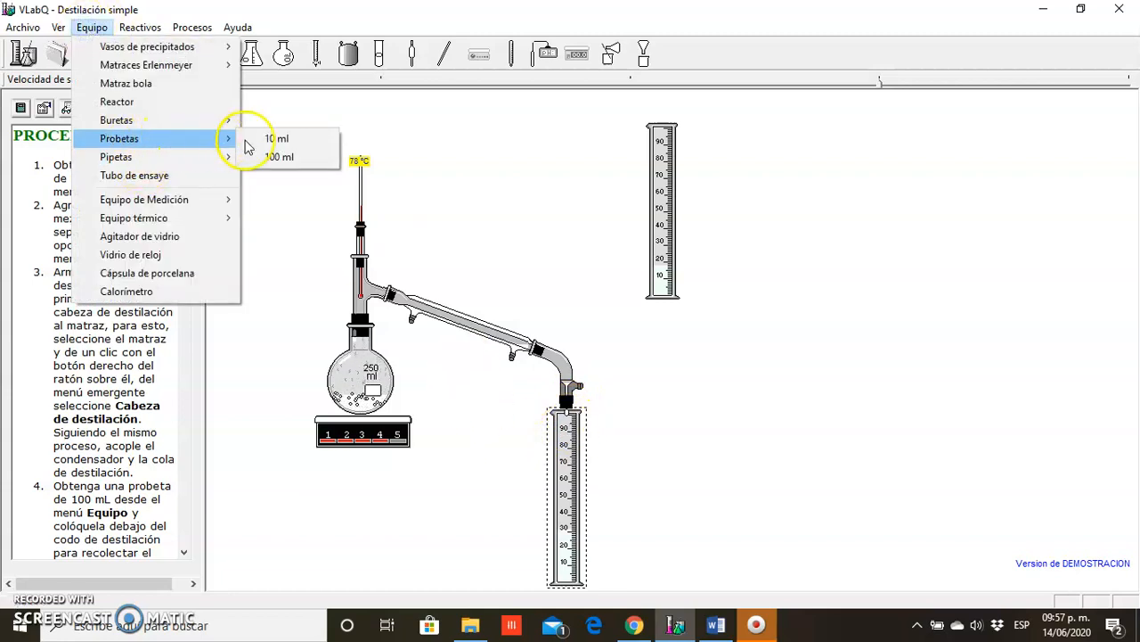
pyautogui.click(280, 157)
pyautogui.moveTo(773, 283); pyautogui.dragTo(505, 506)
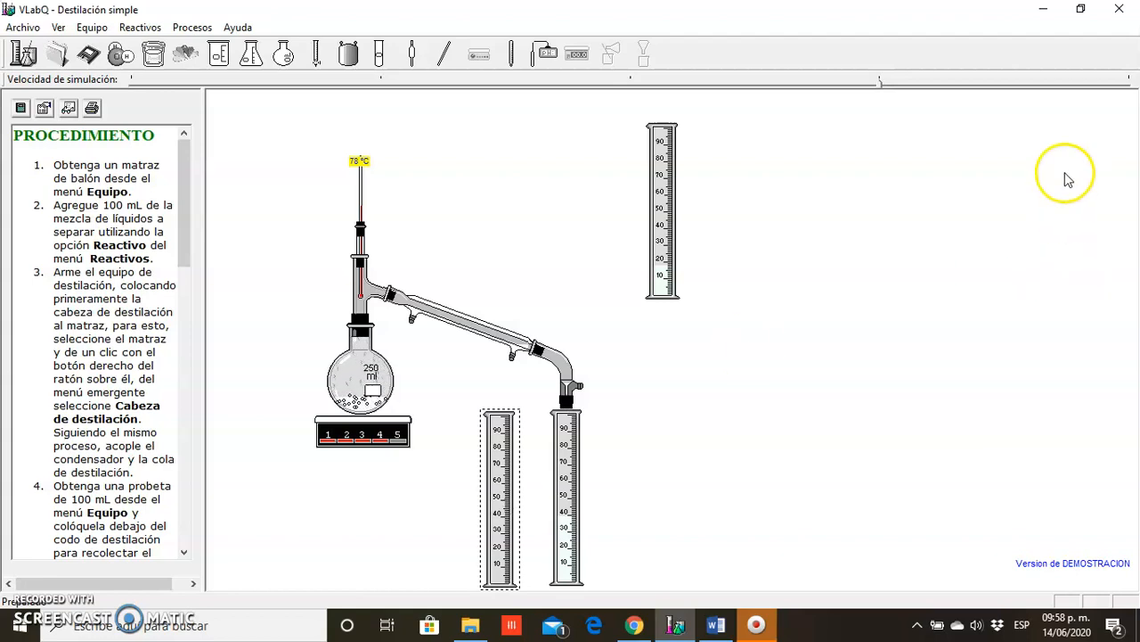
# Step: Raise the simulation speed to its maximum and set the hot plate's heat to Nivel 5
pyautogui.click(1130, 86)
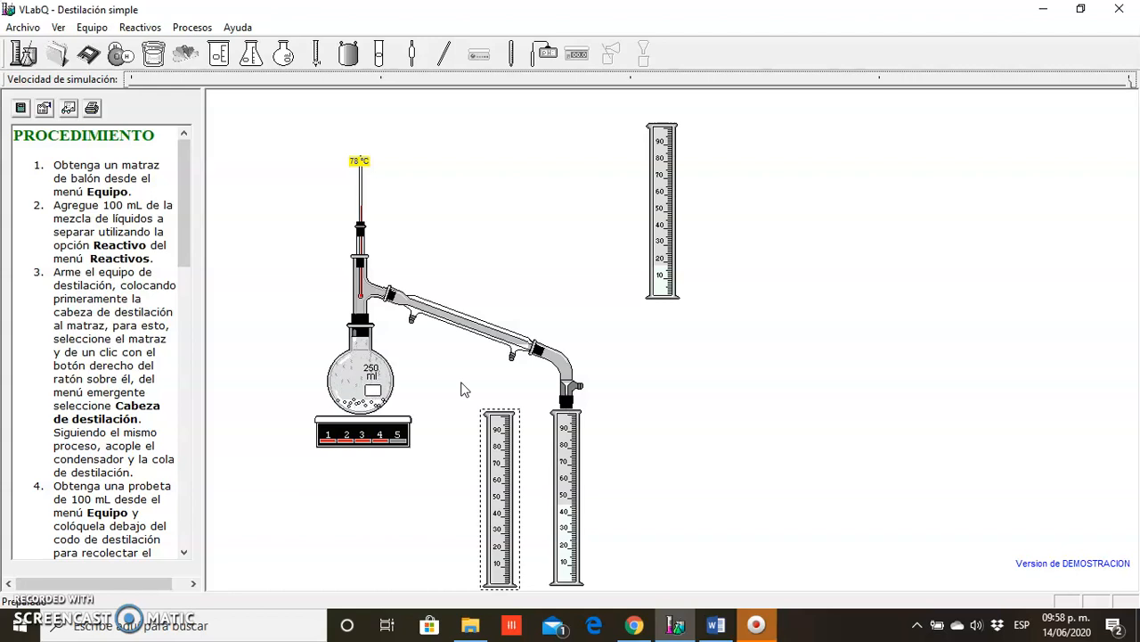
pyautogui.rightClick(379, 437)
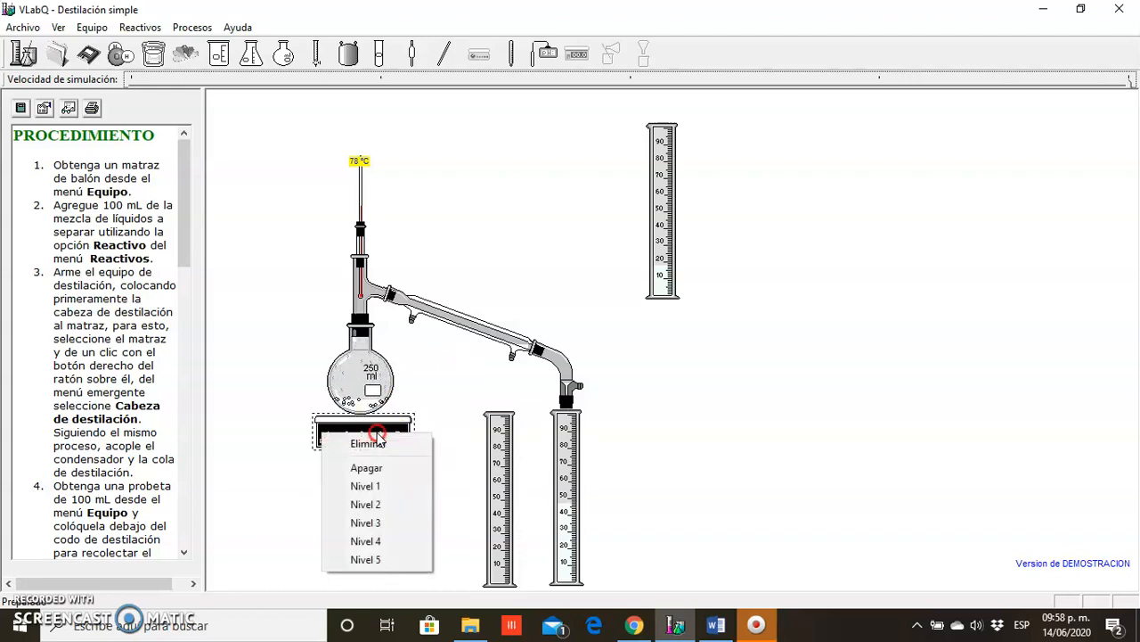
pyautogui.click(379, 561)
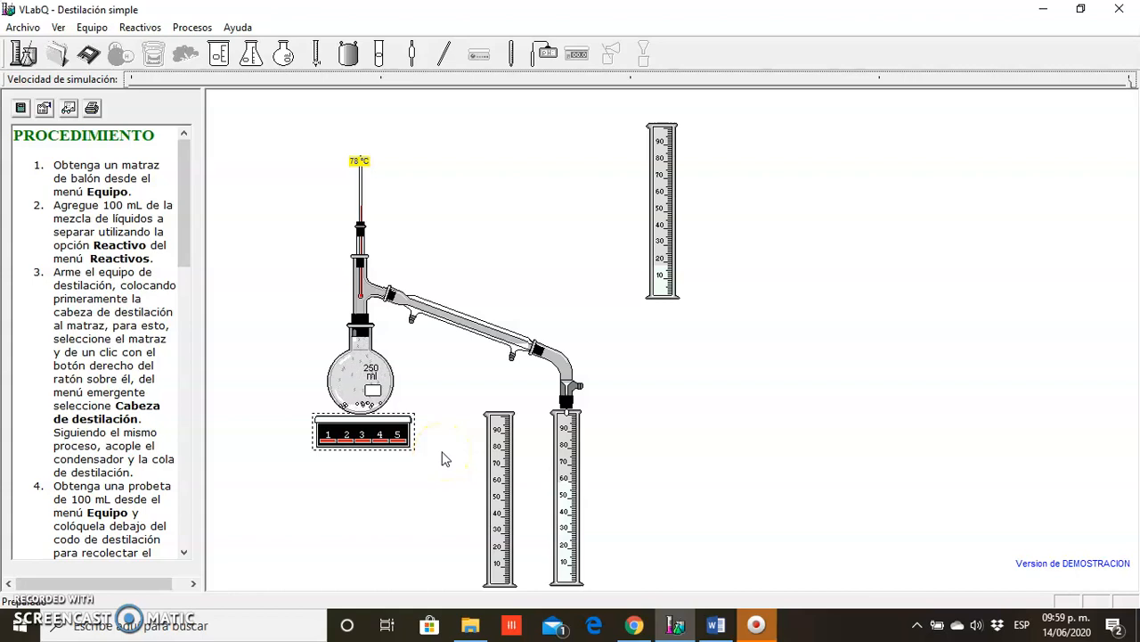
pyautogui.click(389, 466)
pyautogui.click(397, 472)
pyautogui.click(361, 478)
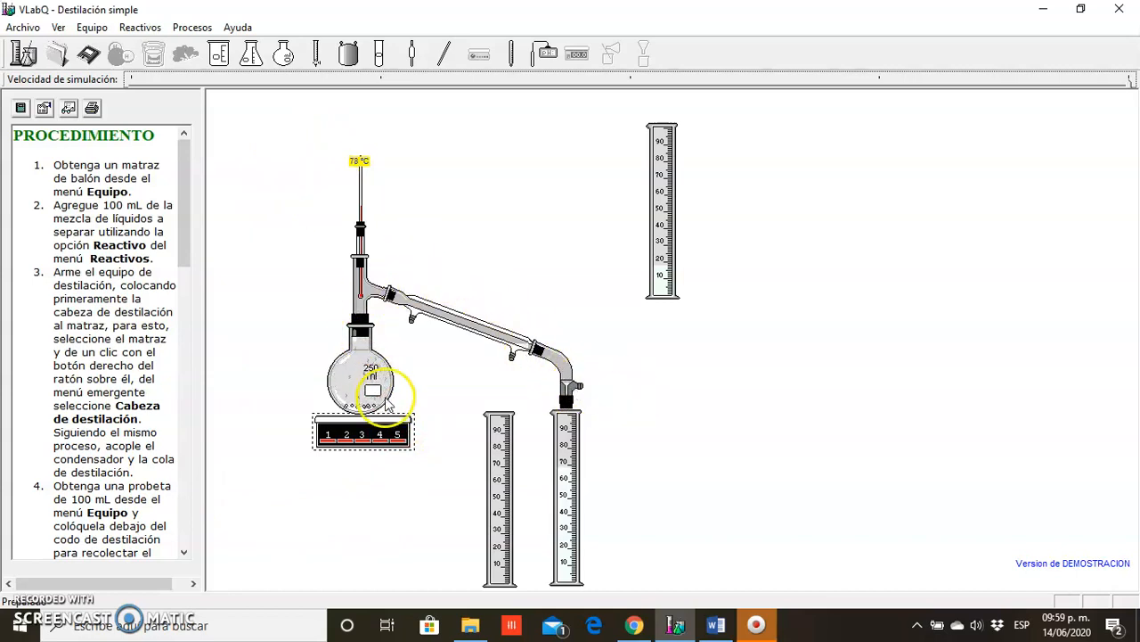
pyautogui.click(361, 481)
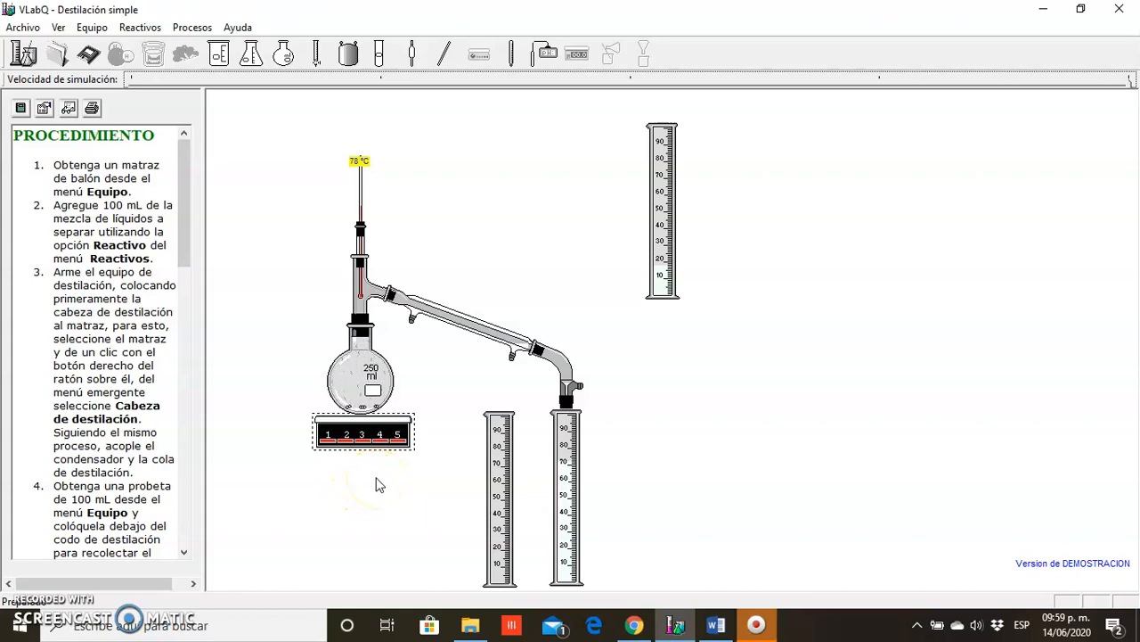
pyautogui.click(362, 479)
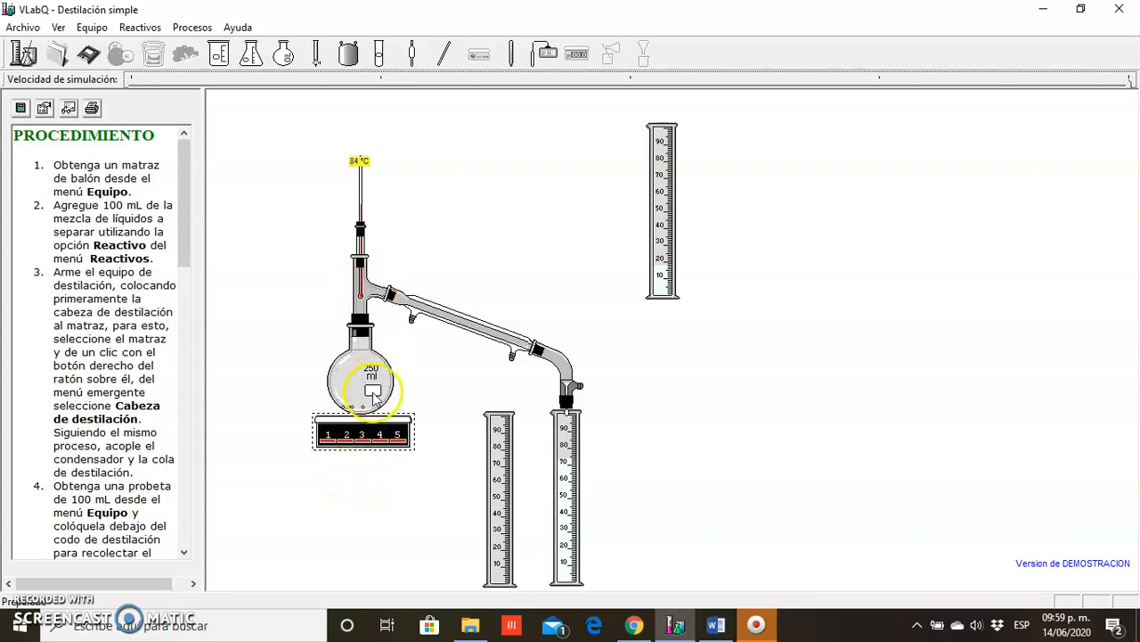
# Step: Turn off the hot plate and replace the second distillate cylinder under the elbow outlet with the third, empty one
pyautogui.rightClick(370, 431)
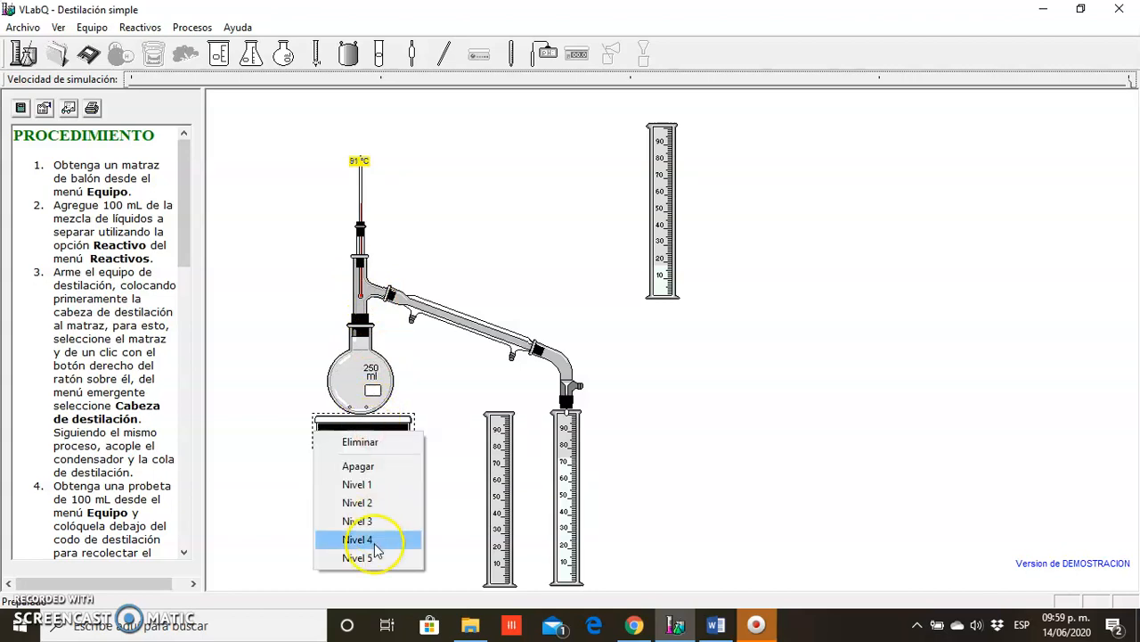
pyautogui.click(370, 470)
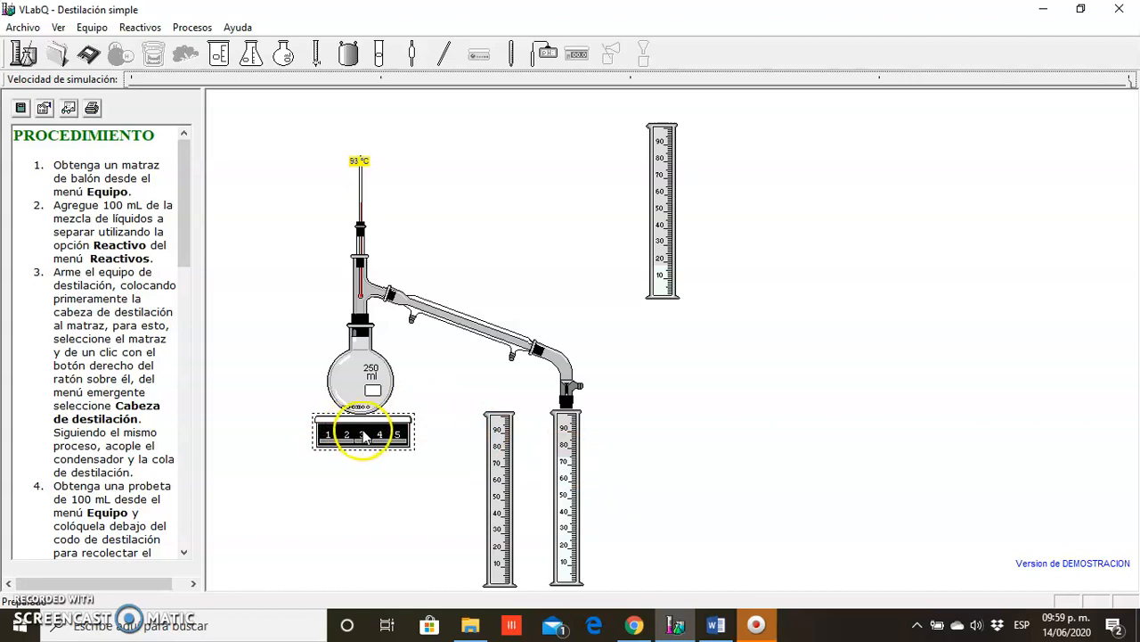
pyautogui.moveTo(571, 459); pyautogui.dragTo(736, 160)
pyautogui.moveTo(511, 450); pyautogui.dragTo(570, 444)
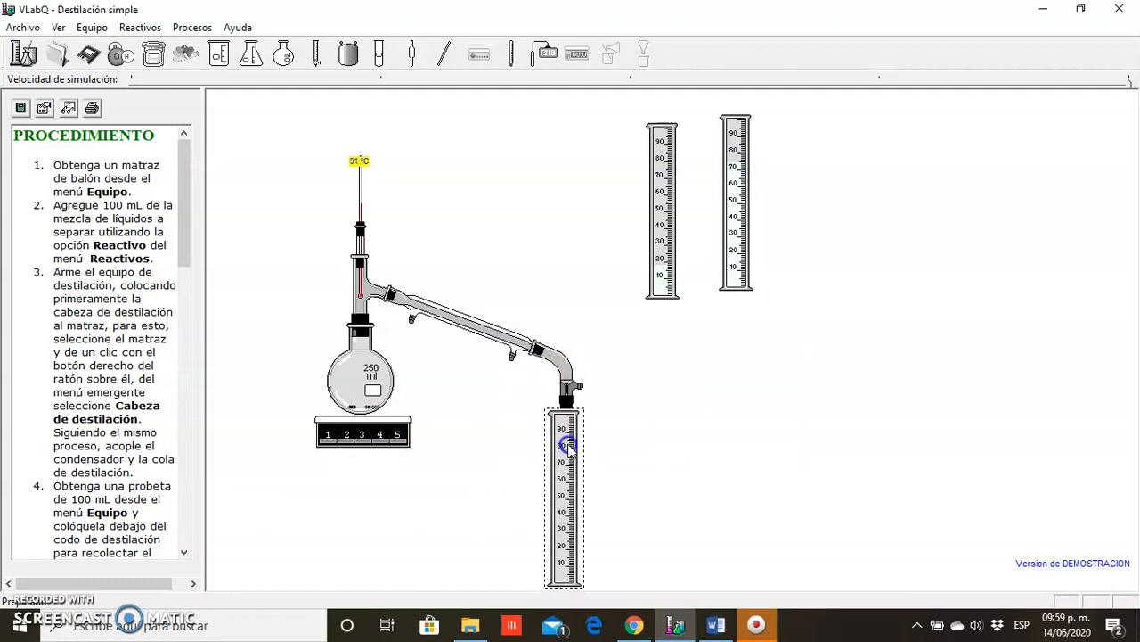
# Step: Restart the hot plate at Nivel 4 and line up the first two distillate cylinders side by side above the condenser outlet
pyautogui.rightClick(343, 437)
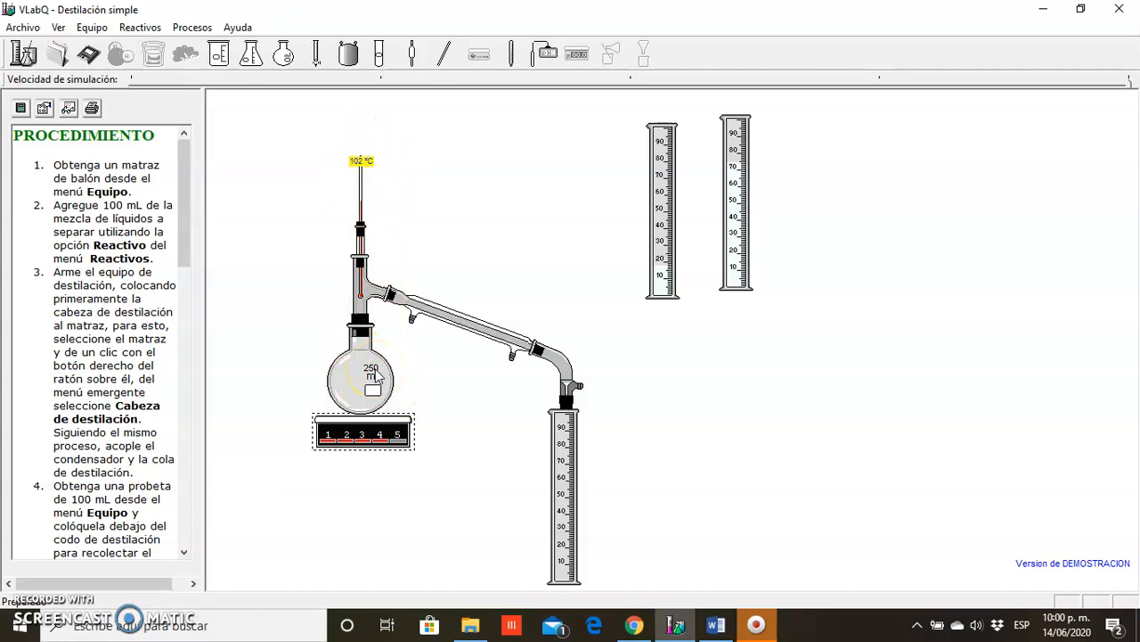
pyautogui.moveTo(662, 217); pyautogui.dragTo(633, 212)
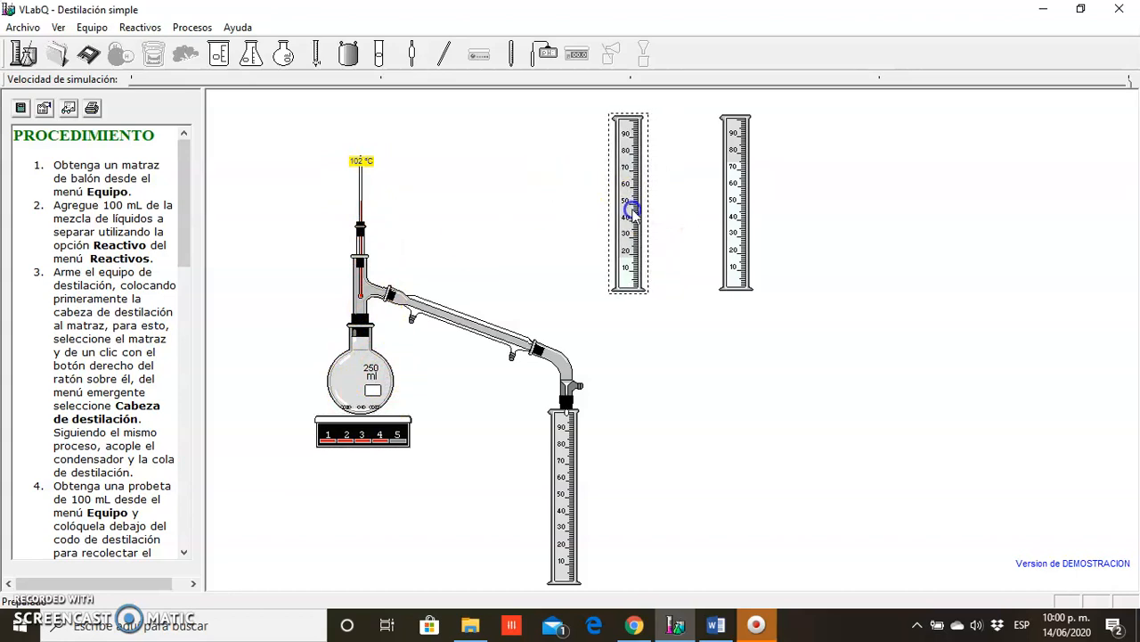
pyautogui.moveTo(742, 207); pyautogui.dragTo(713, 209)
pyautogui.click(657, 323)
# Step: Increase the hot plate's heat to Nivel 5 to distil the liquid remaining in the flask
pyautogui.click(370, 437)
pyautogui.rightClick(371, 437)
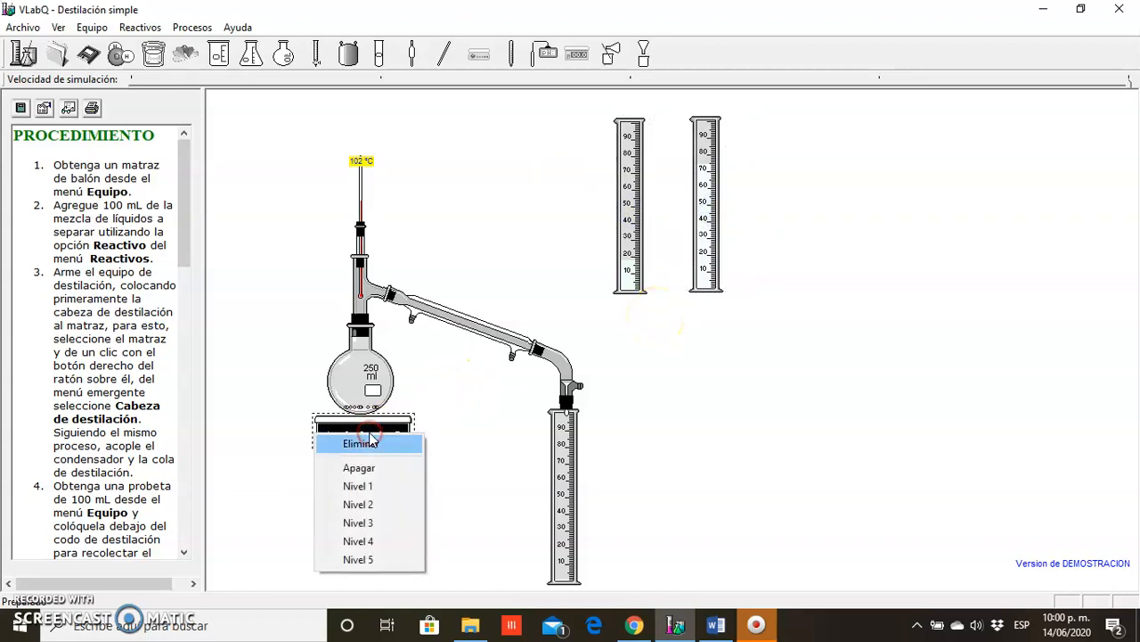
pyautogui.click(362, 561)
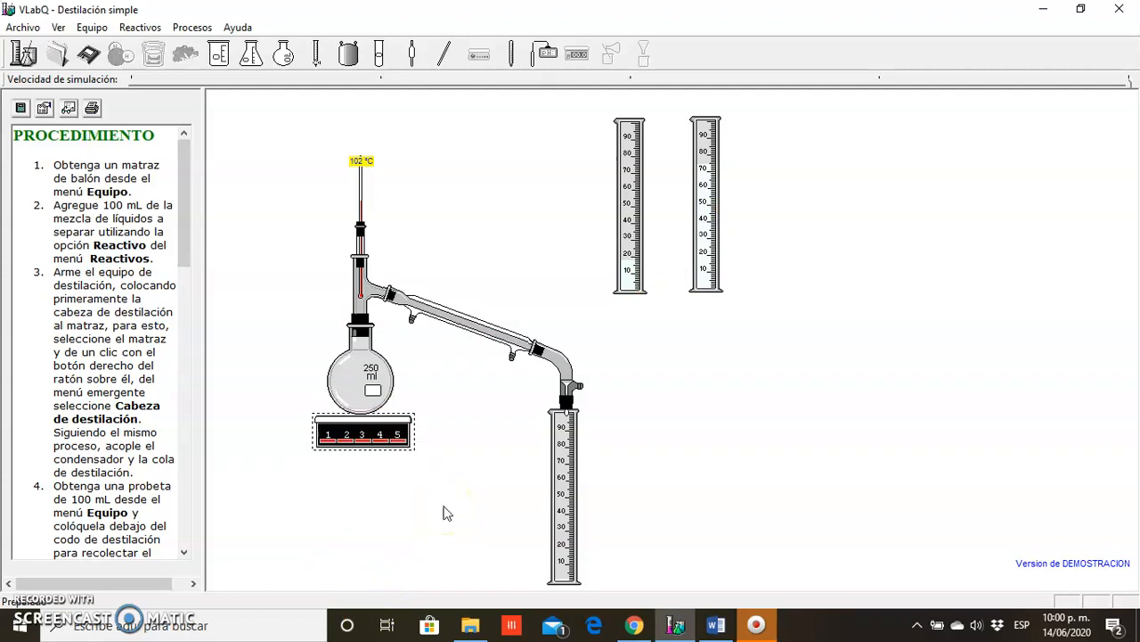
pyautogui.click(445, 470)
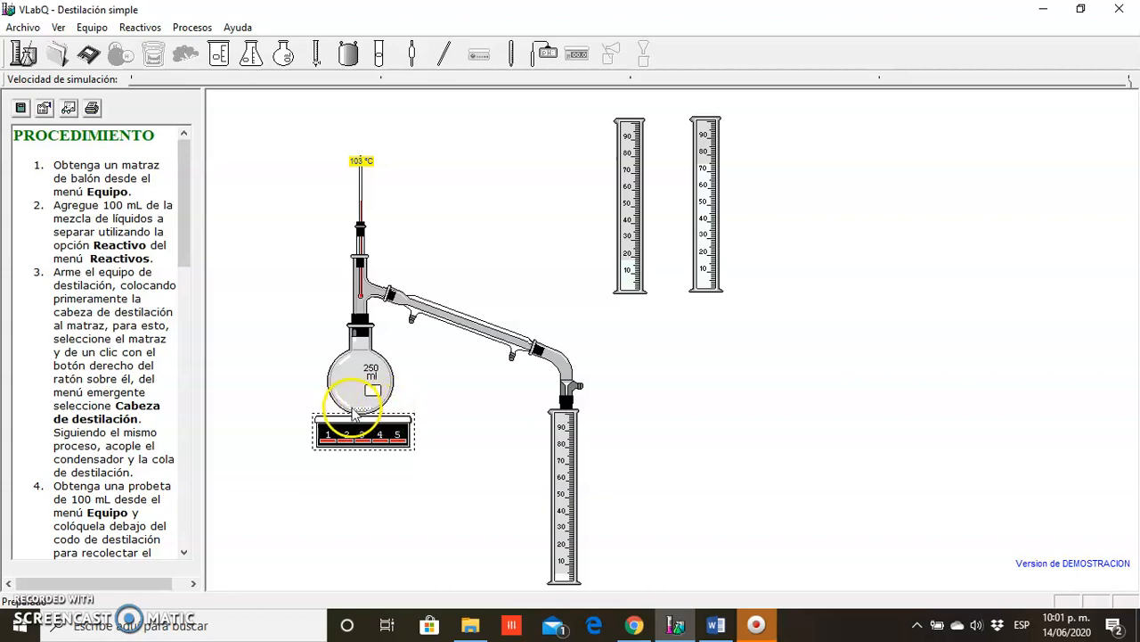
pyautogui.click(381, 435)
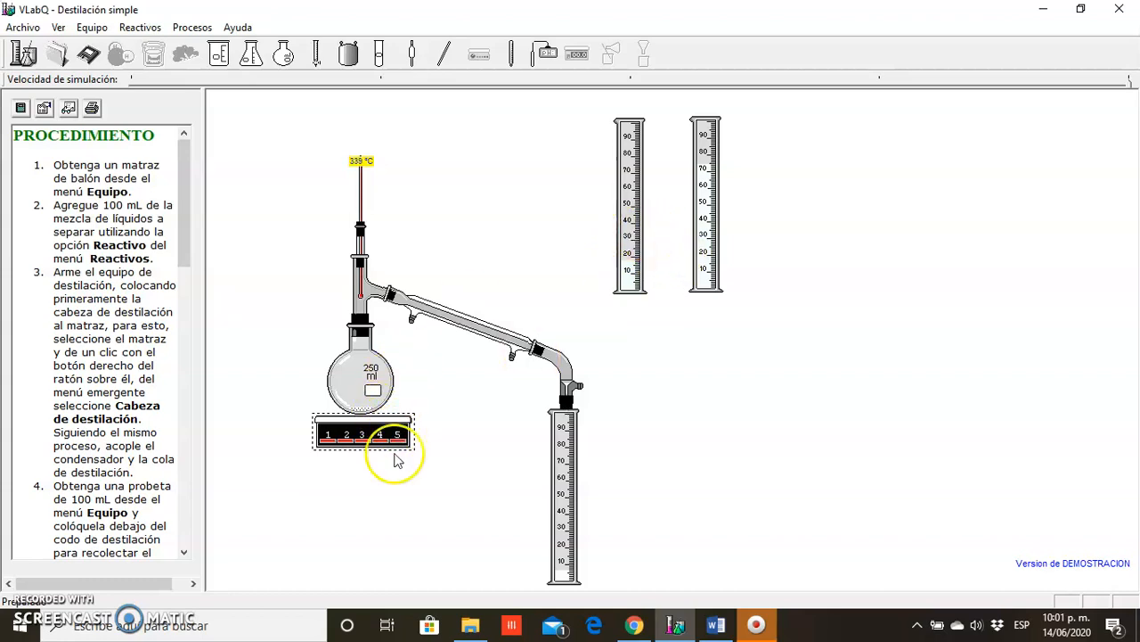
# Step: Take the hot plate away from the flask and turn it off, and line up the third cylinder beside the other two
pyautogui.moveTo(360, 427); pyautogui.dragTo(319, 451)
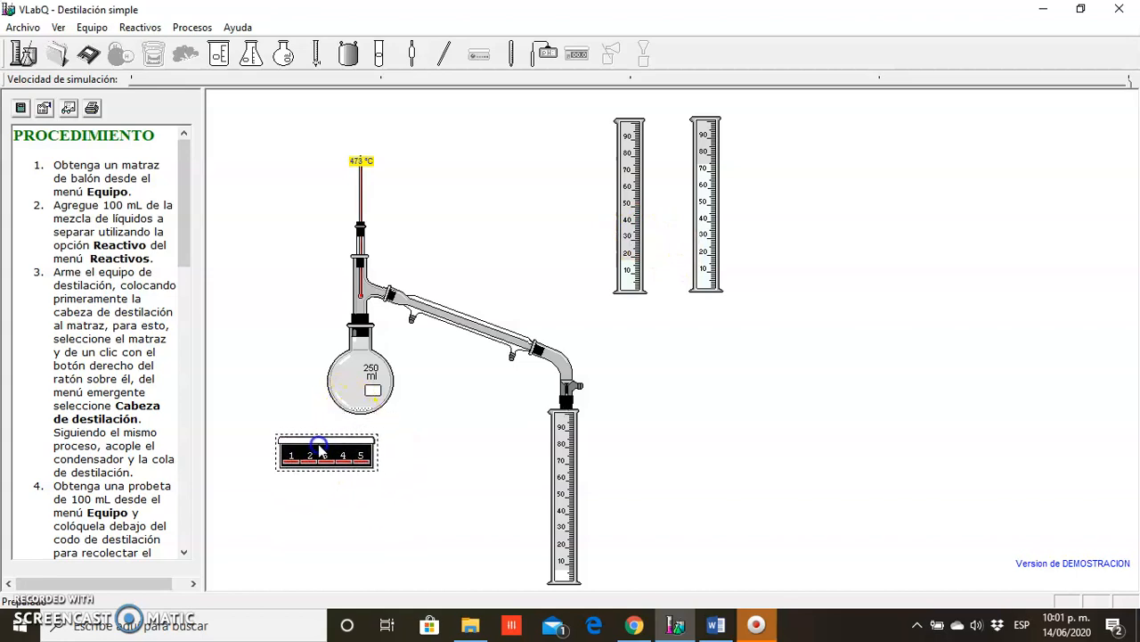
pyautogui.rightClick(352, 459)
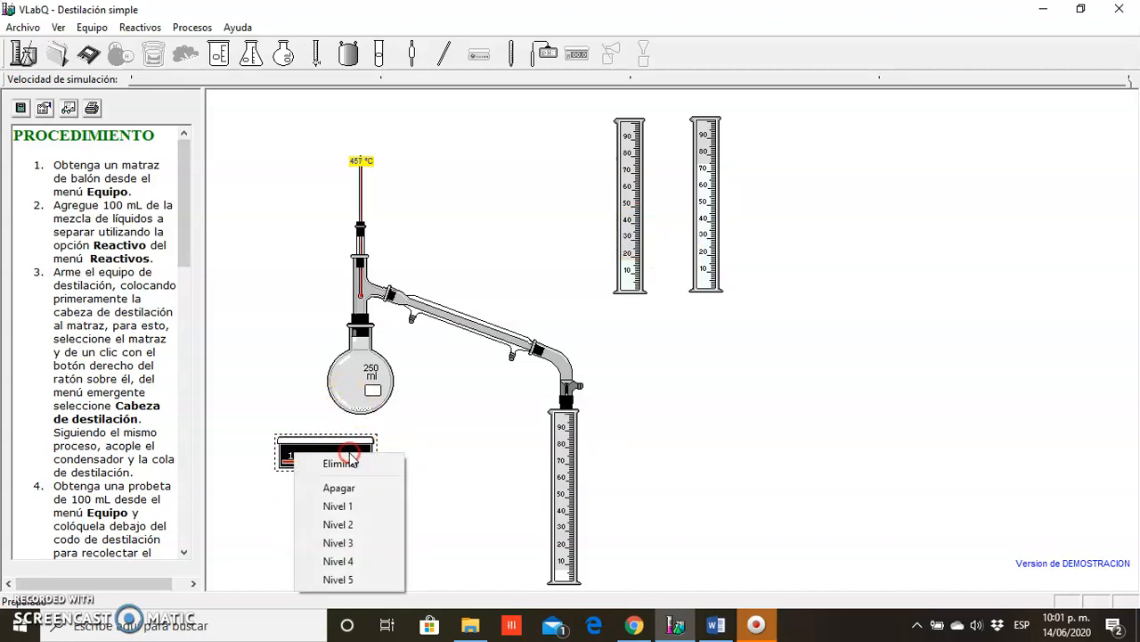
pyautogui.click(348, 486)
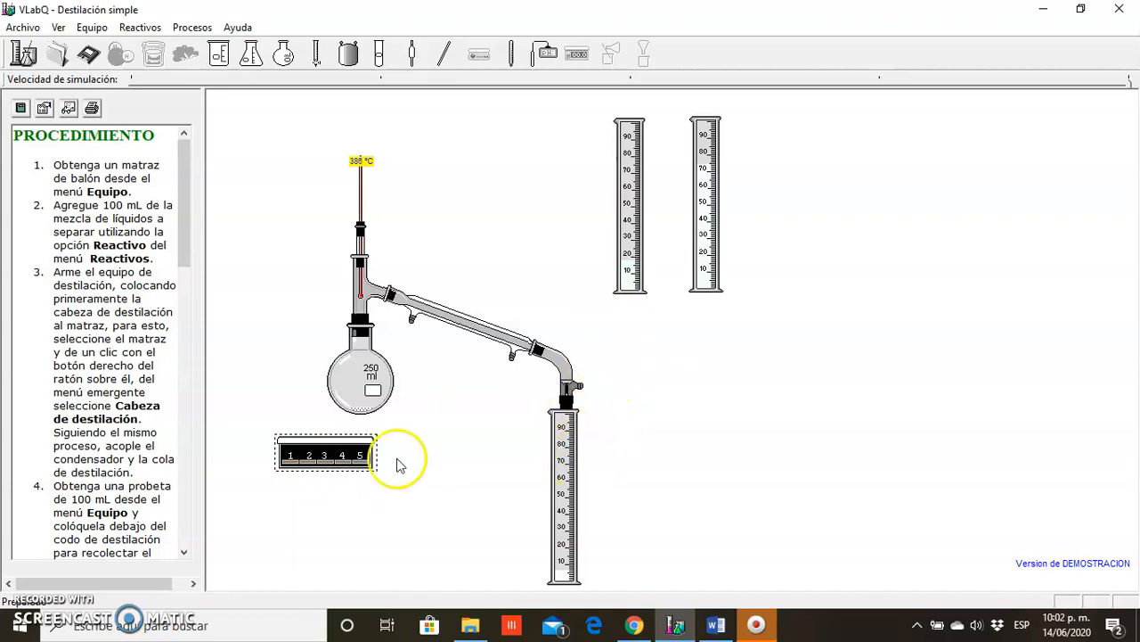
pyautogui.moveTo(326, 475); pyautogui.dragTo(319, 489)
pyautogui.moveTo(575, 459); pyautogui.dragTo(788, 160)
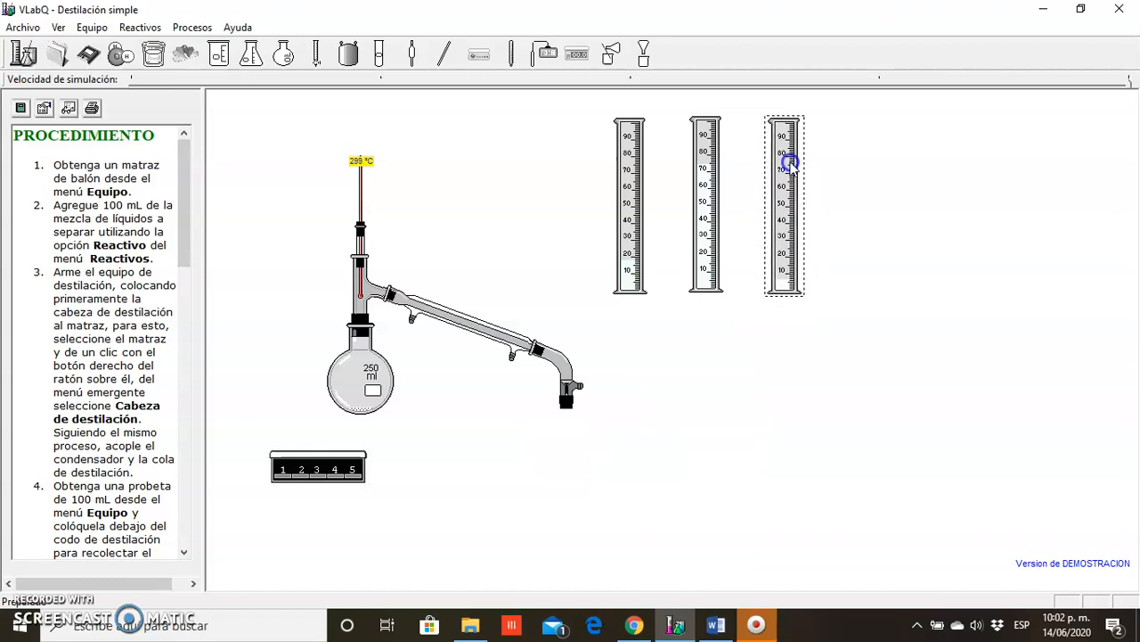
# Step: Examine the composition and volumes in the properties of the first distillate cylinder and of the second one
pyautogui.rightClick(631, 204)
pyautogui.click(630, 217)
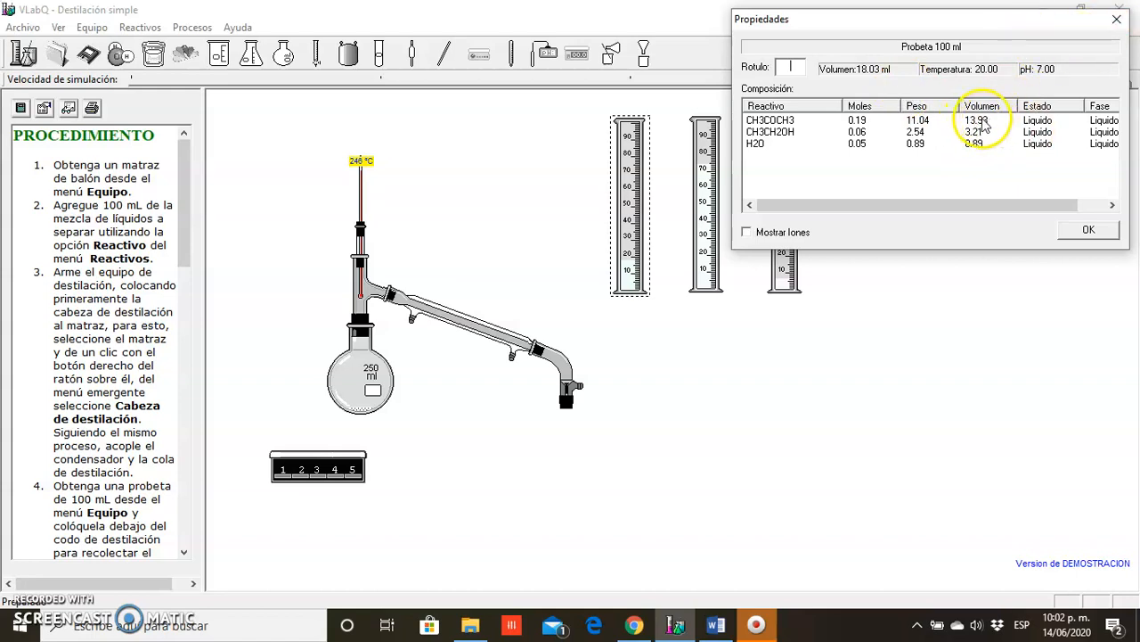
pyautogui.click(1116, 21)
pyautogui.rightClick(705, 252)
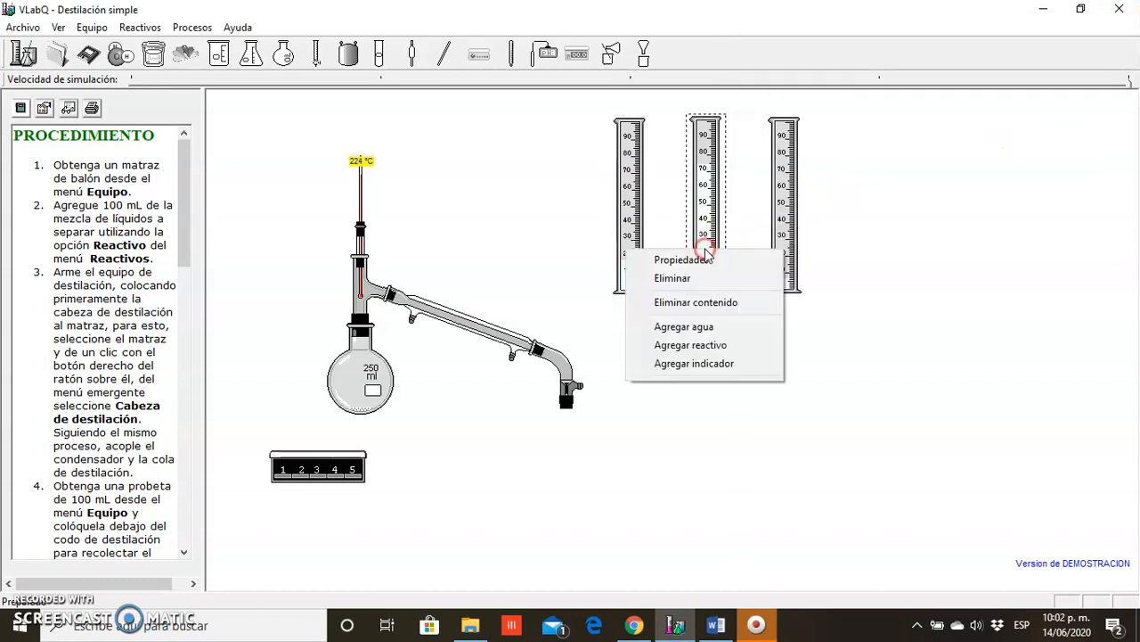
pyautogui.click(703, 259)
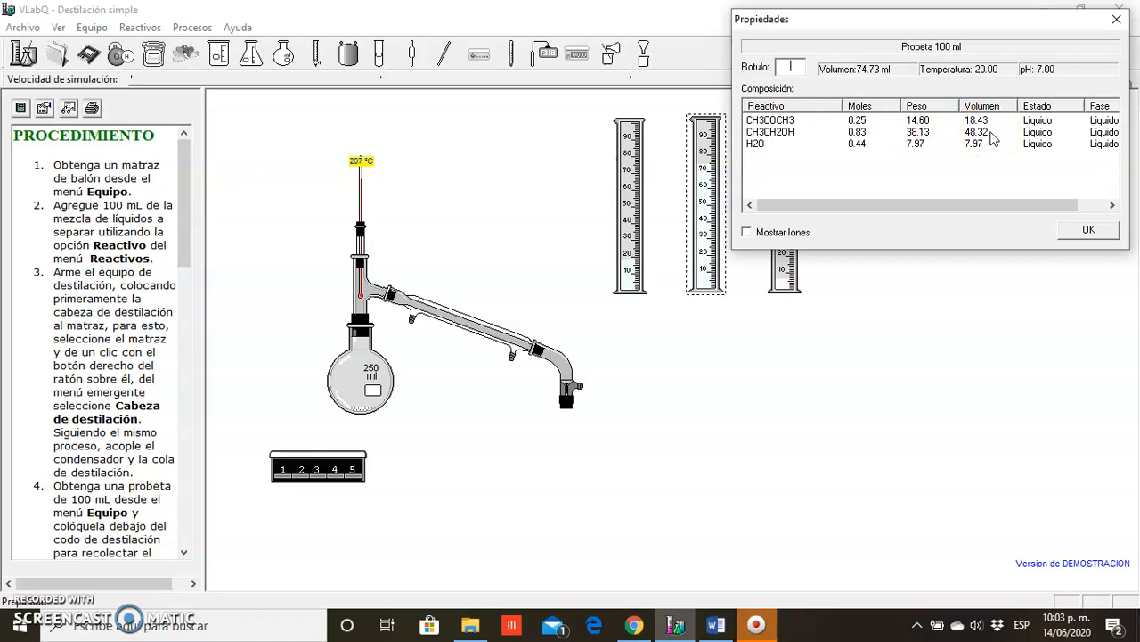
# Step: Examine the composition and volume in the properties of the third distillate cylinder
pyautogui.click(1117, 19)
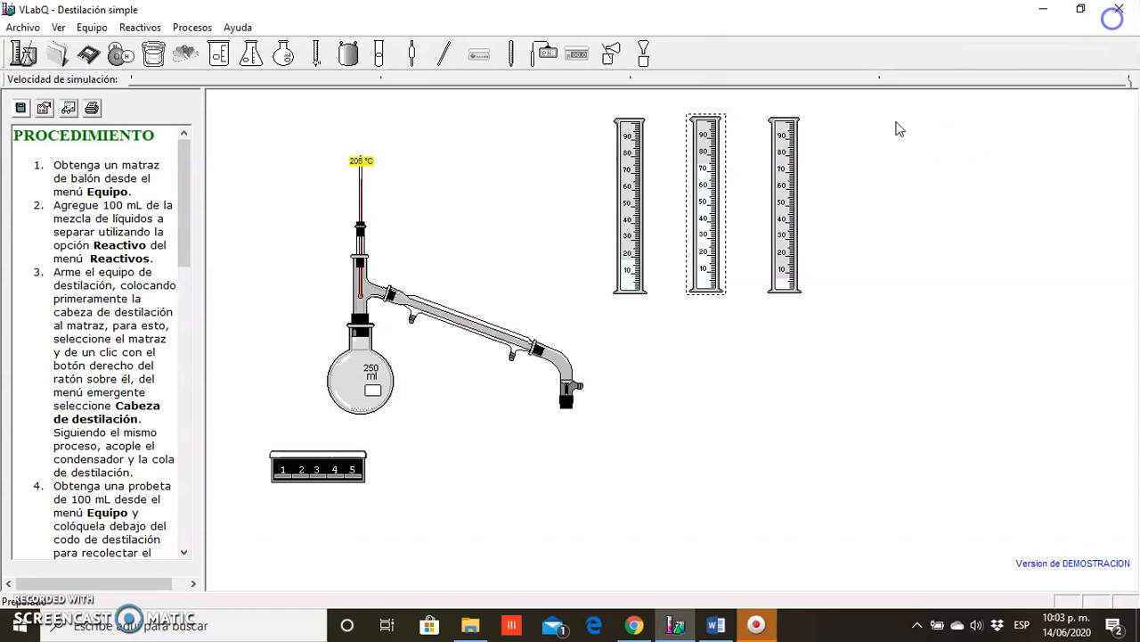
pyautogui.rightClick(782, 214)
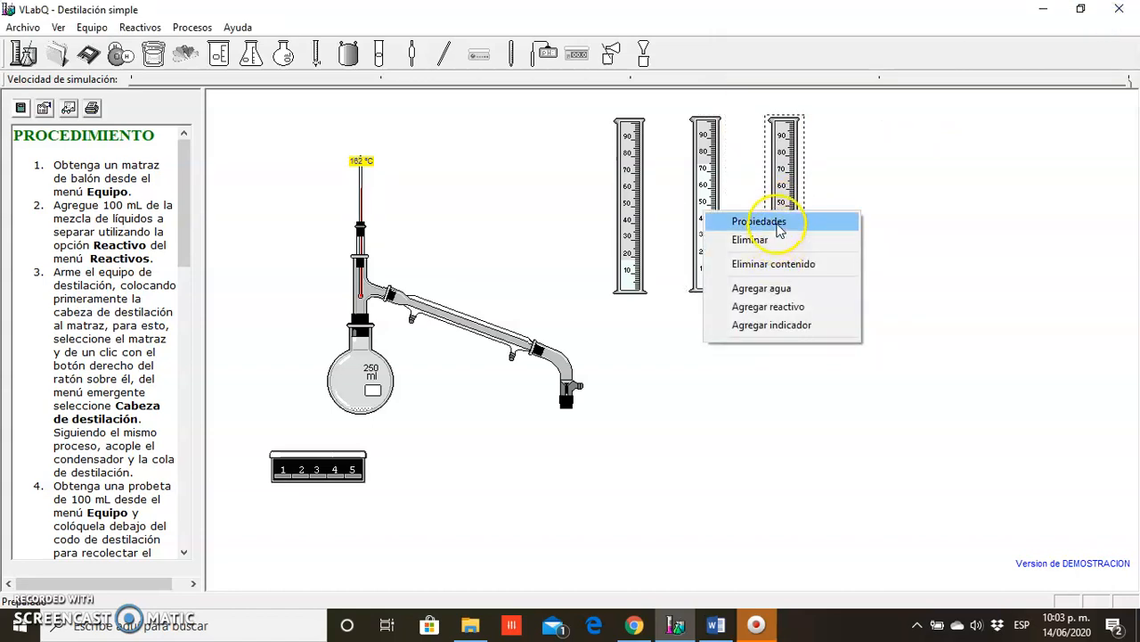
pyautogui.click(780, 228)
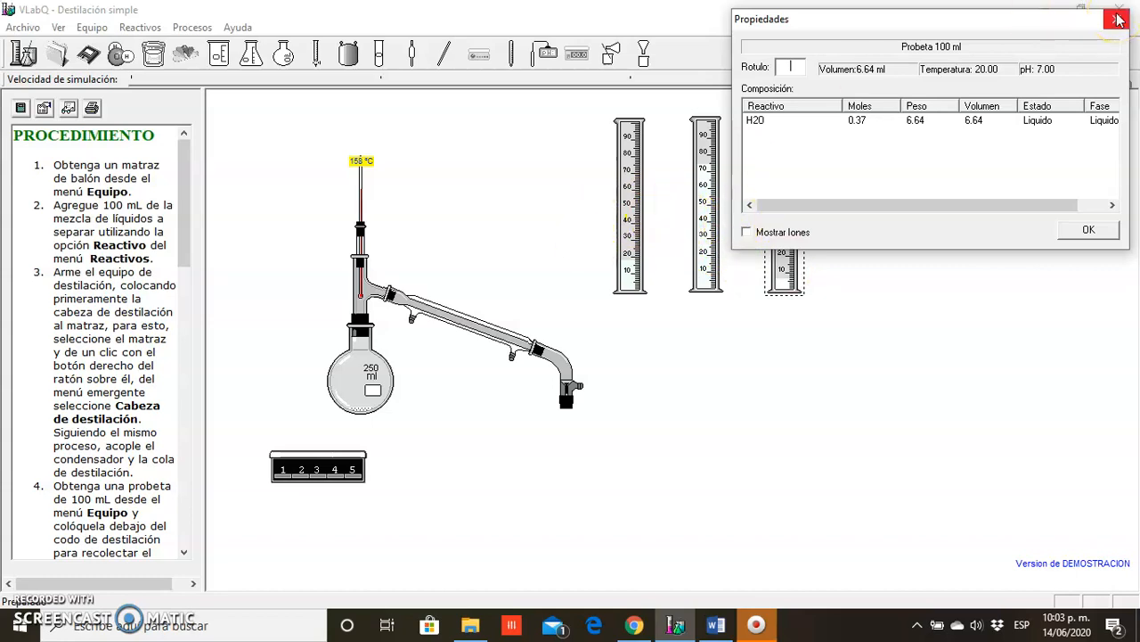
pyautogui.click(1089, 230)
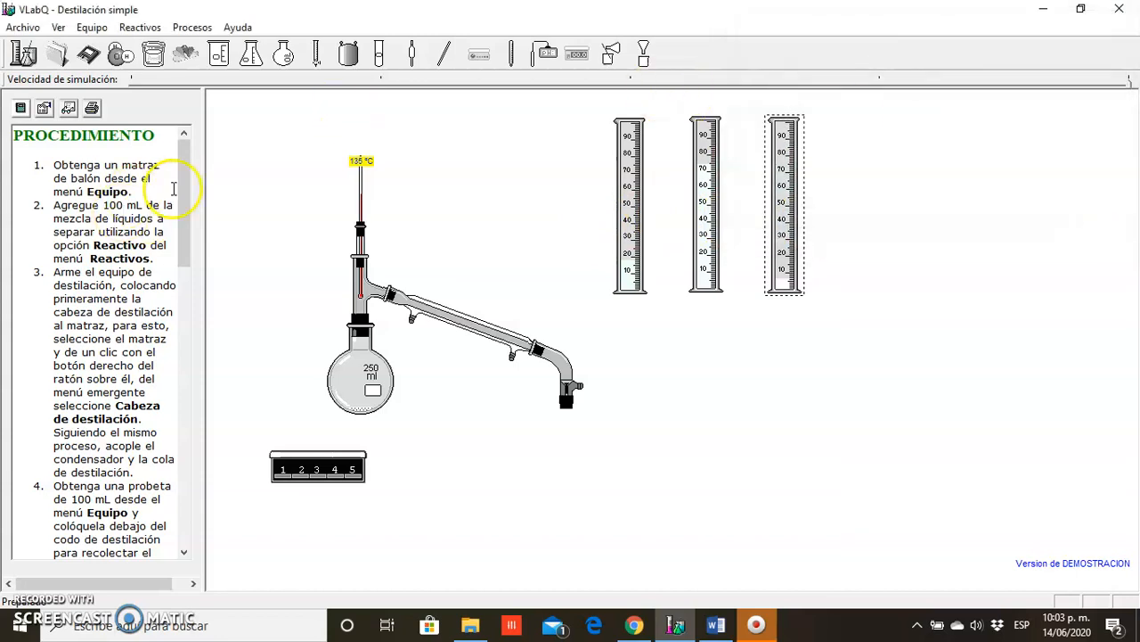
# Step: Record the boiling temperatures in the practice's results, with 56°C for Fracción 1 and 78°C for Fracción 2, and begin the Fracción 3 entry
pyautogui.click(69, 108)
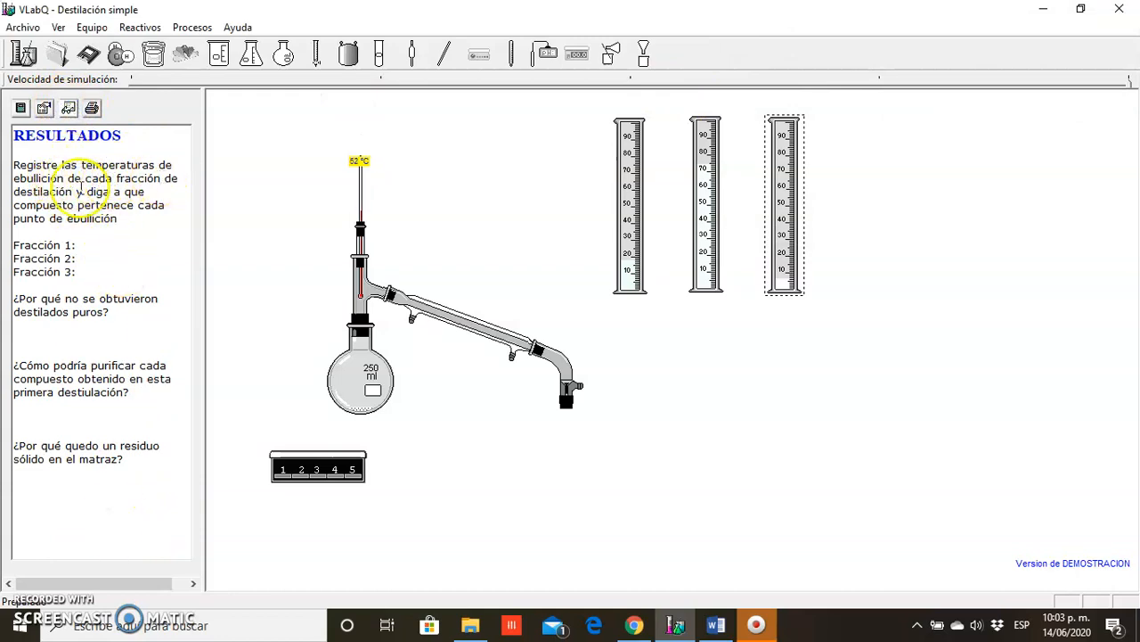
pyautogui.click(81, 246)
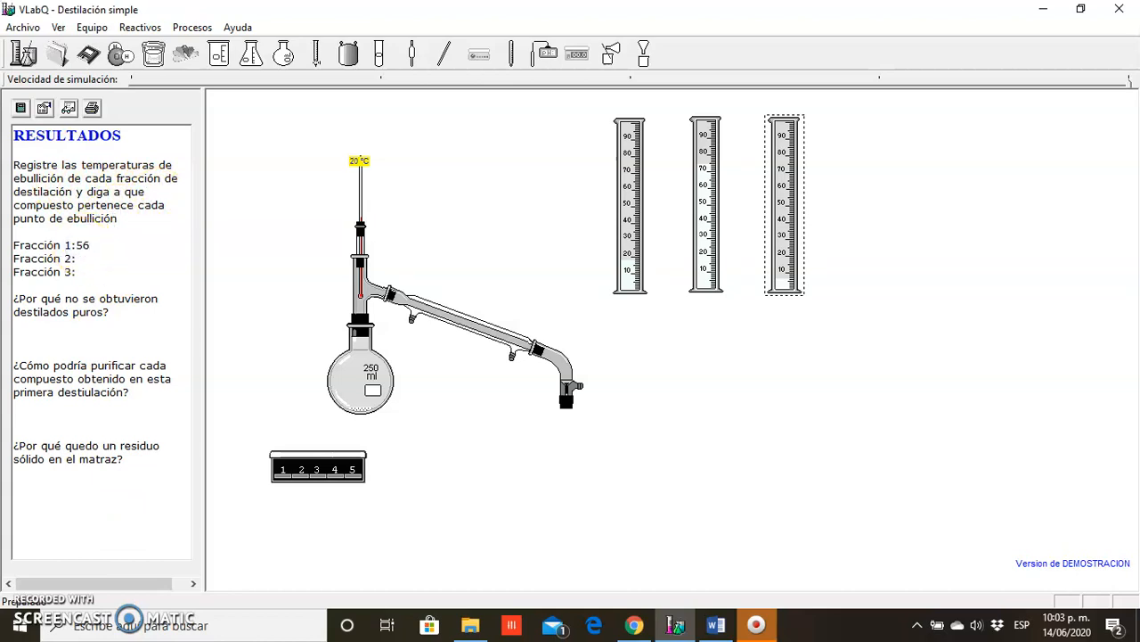
pyautogui.click(89, 259)
pyautogui.click(85, 276)
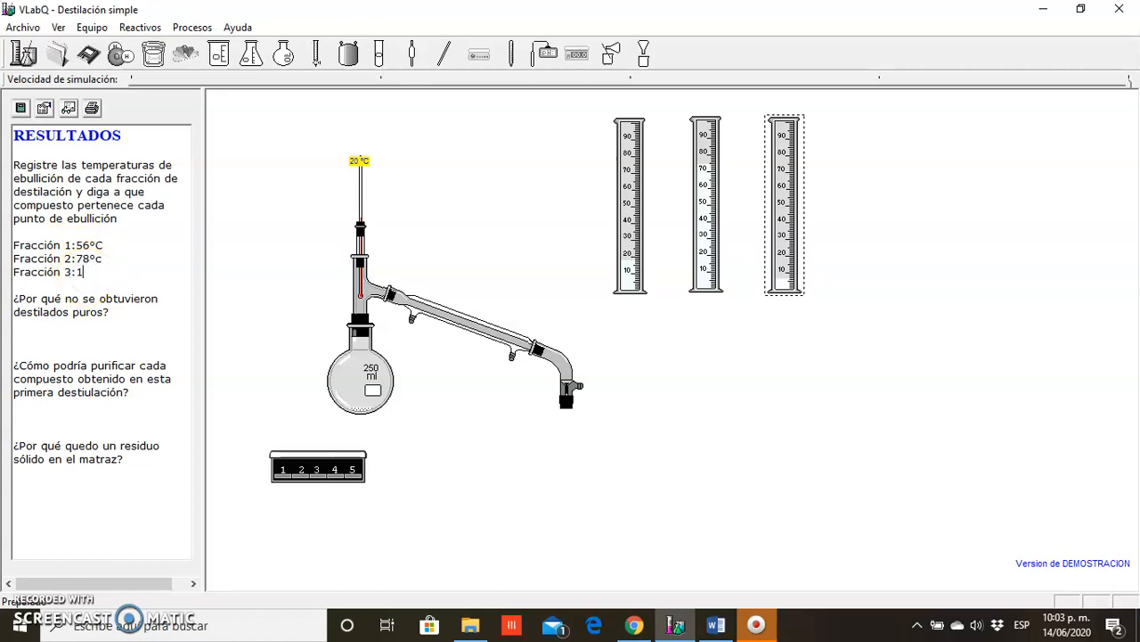